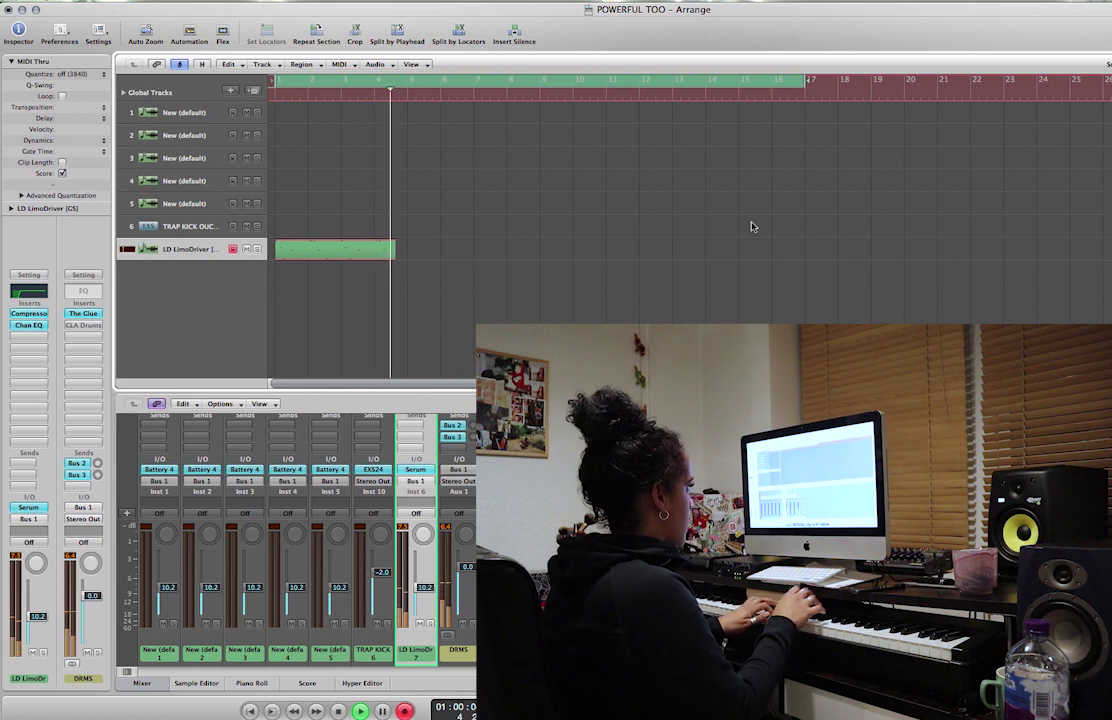
Finish recording the LD LimoDriver part and repeat its four-bar region out to bar 17.
key(space)
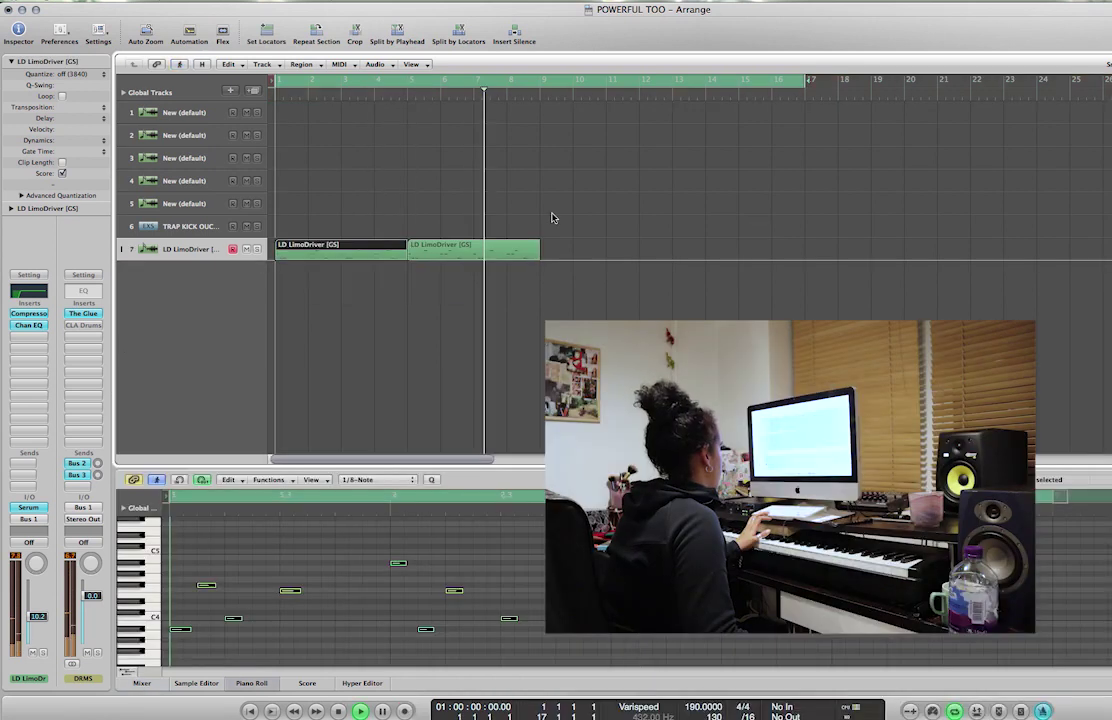
drag(552, 217, 649, 237)
click(623, 219)
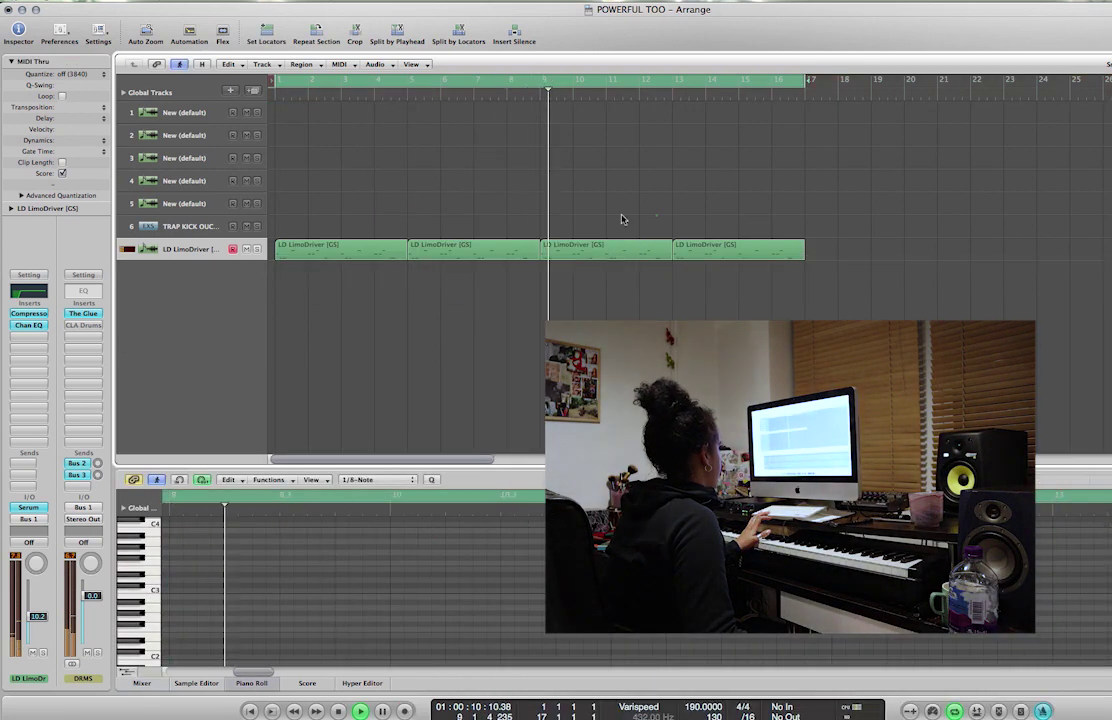
Record a kick pattern on the TRAP KICK OUCH track over the lead part and play it back.
click(155, 229)
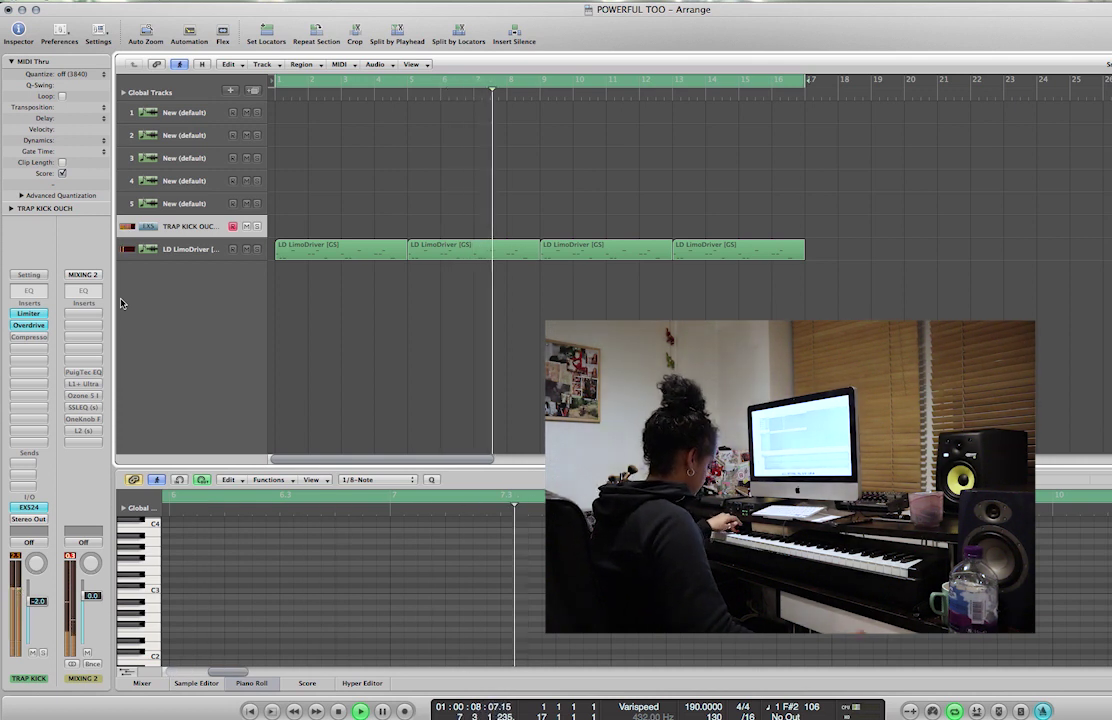
key(r)
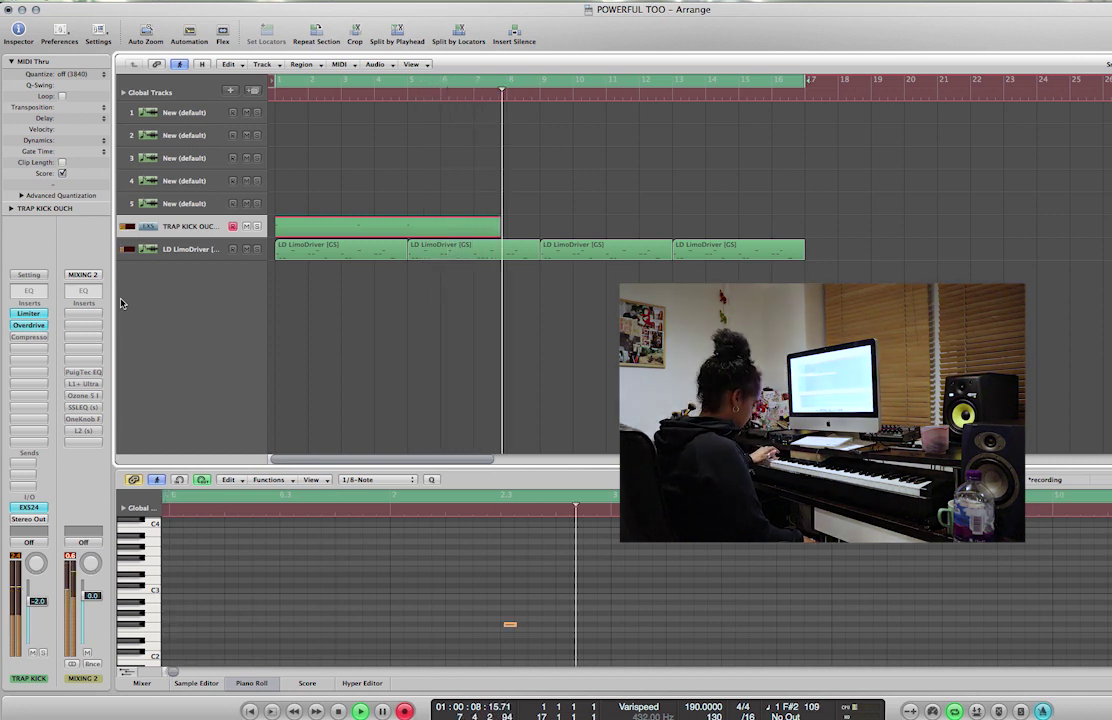
key(space)
key(space)
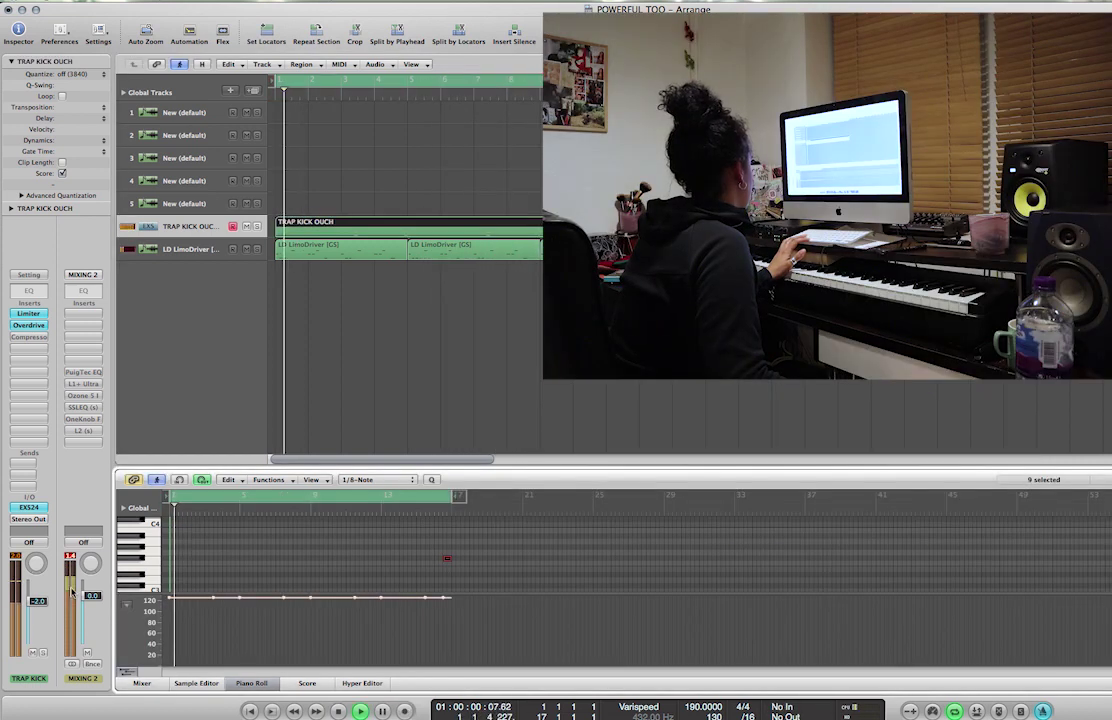
Open the Serum instrument on the LD LimoDriver track and show its FX page.
click(167, 249)
double_click(47, 509)
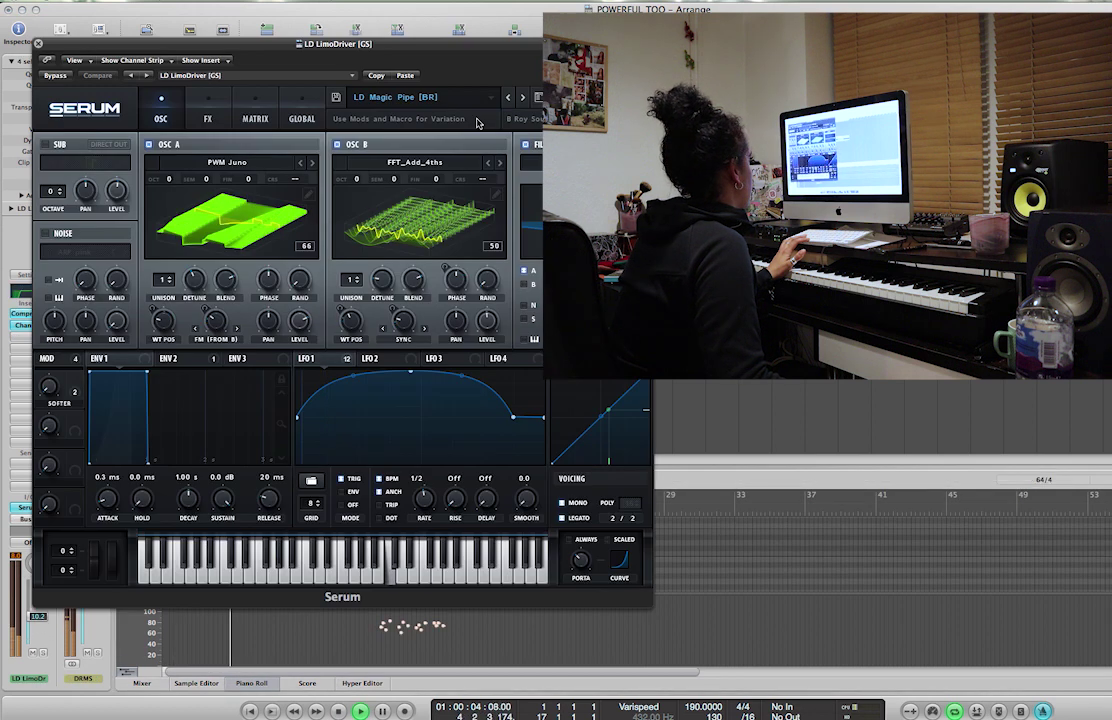
click(207, 110)
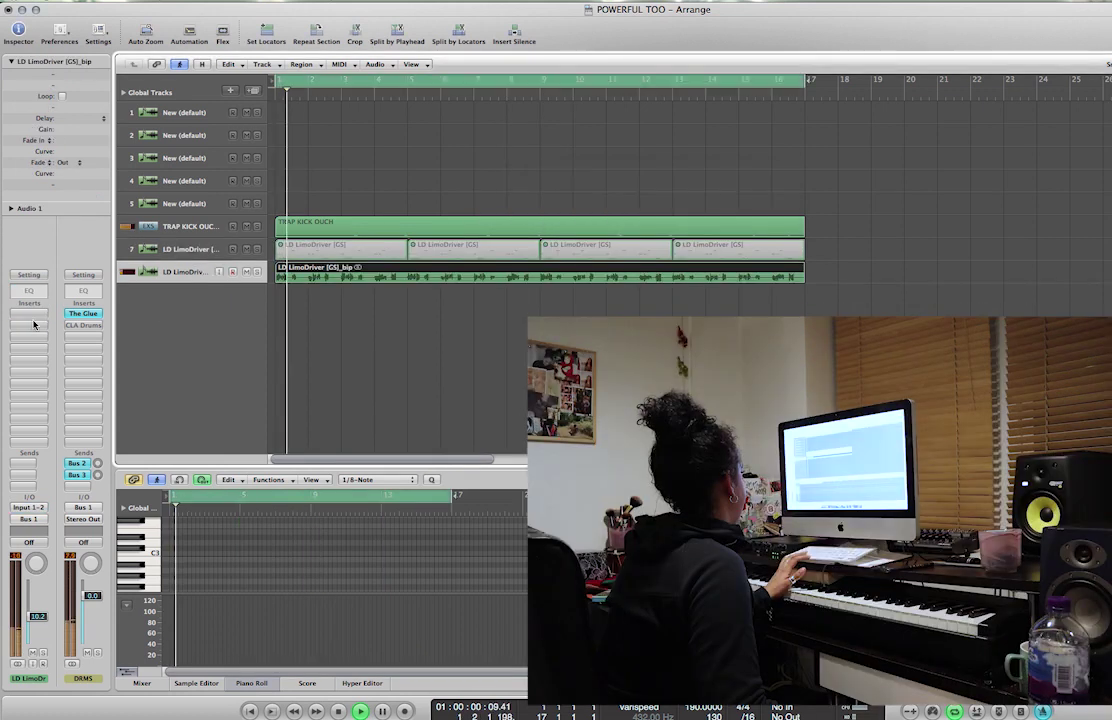
click(29, 314)
mouse_move(37, 348)
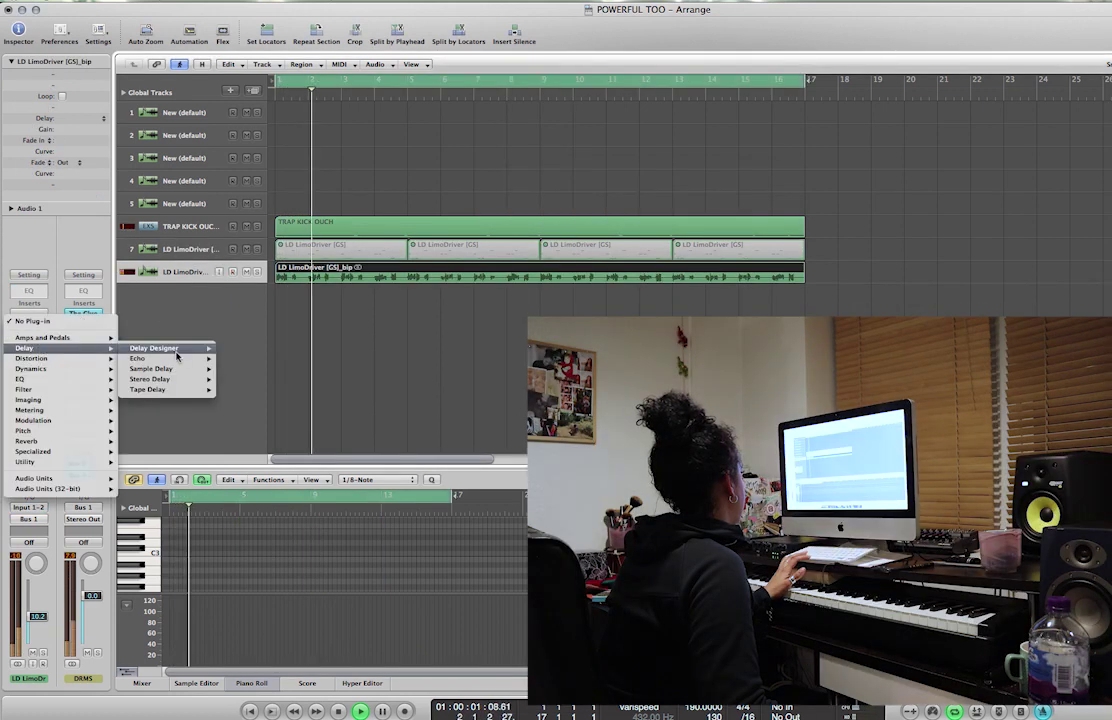
mouse_move(200, 348)
click(233, 360)
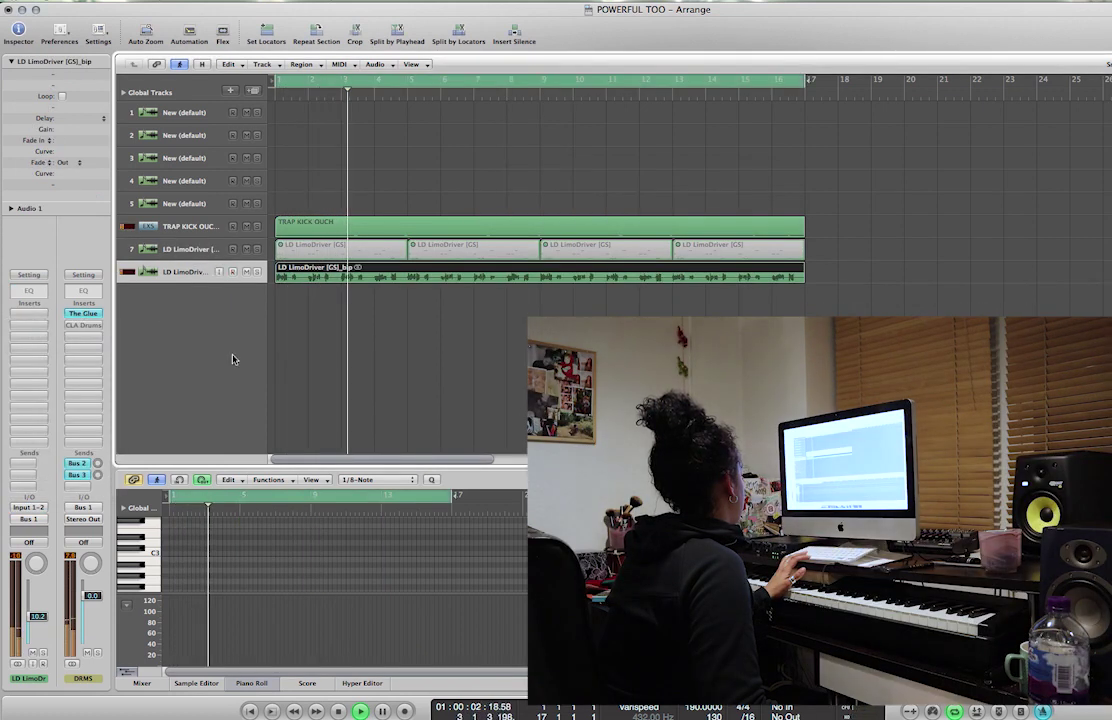
Insert a stereo Delay Designer on the bounced LD LimoDriver audio track.
click(29, 313)
mouse_move(37, 348)
mouse_move(165, 348)
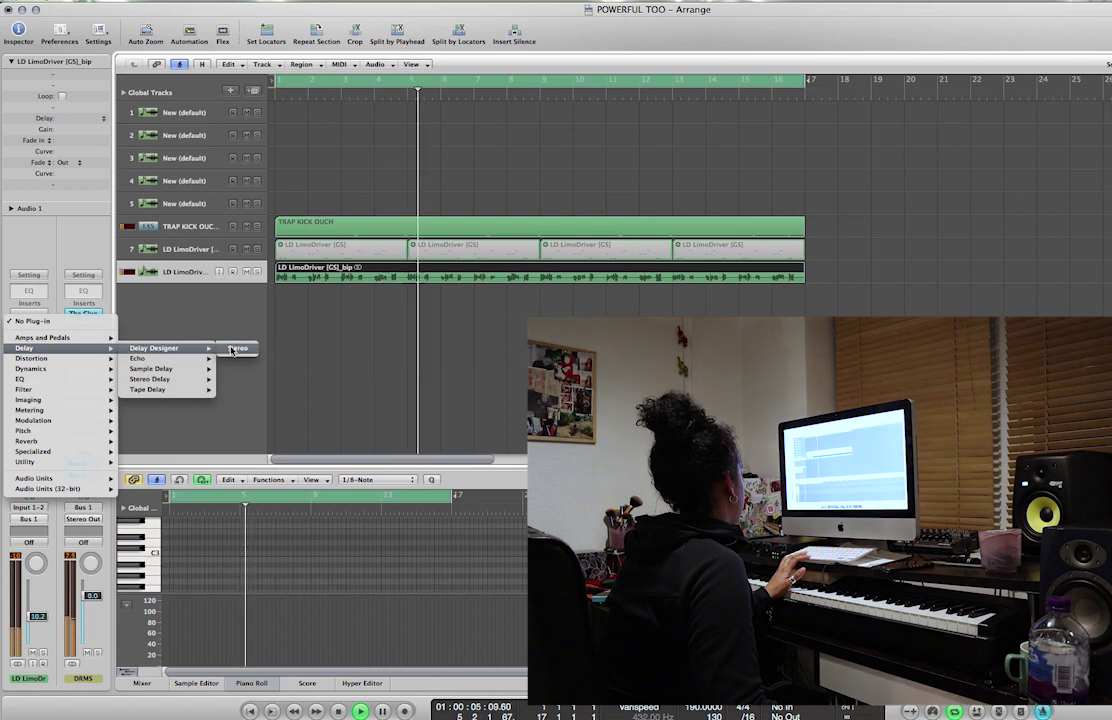
click(235, 348)
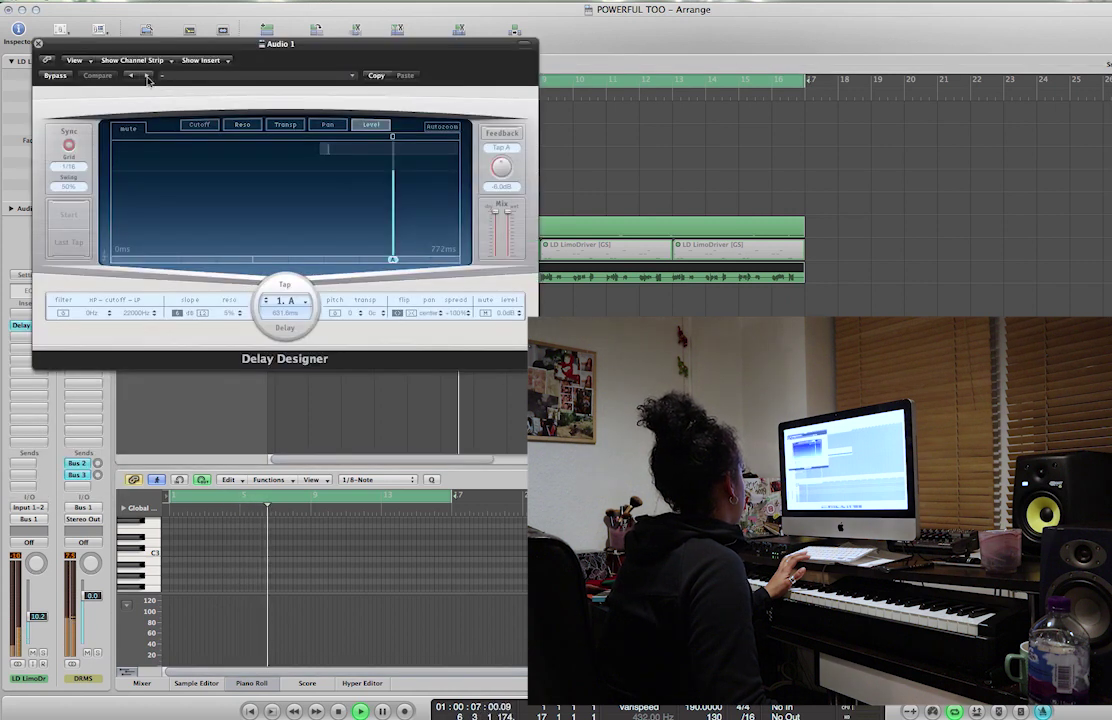
Step through the Delay Designer presets during playback, trying 1\4 Alternating Pan, 1\4 Dotted Delay and the following ones.
click(148, 77)
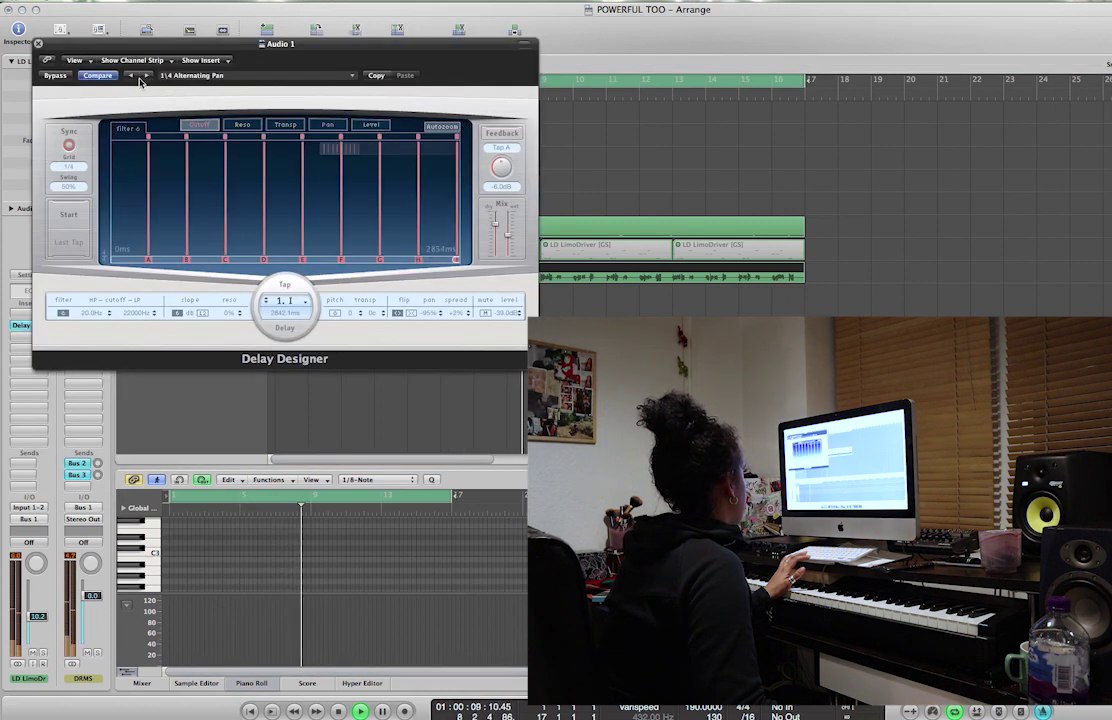
click(162, 76)
click(149, 78)
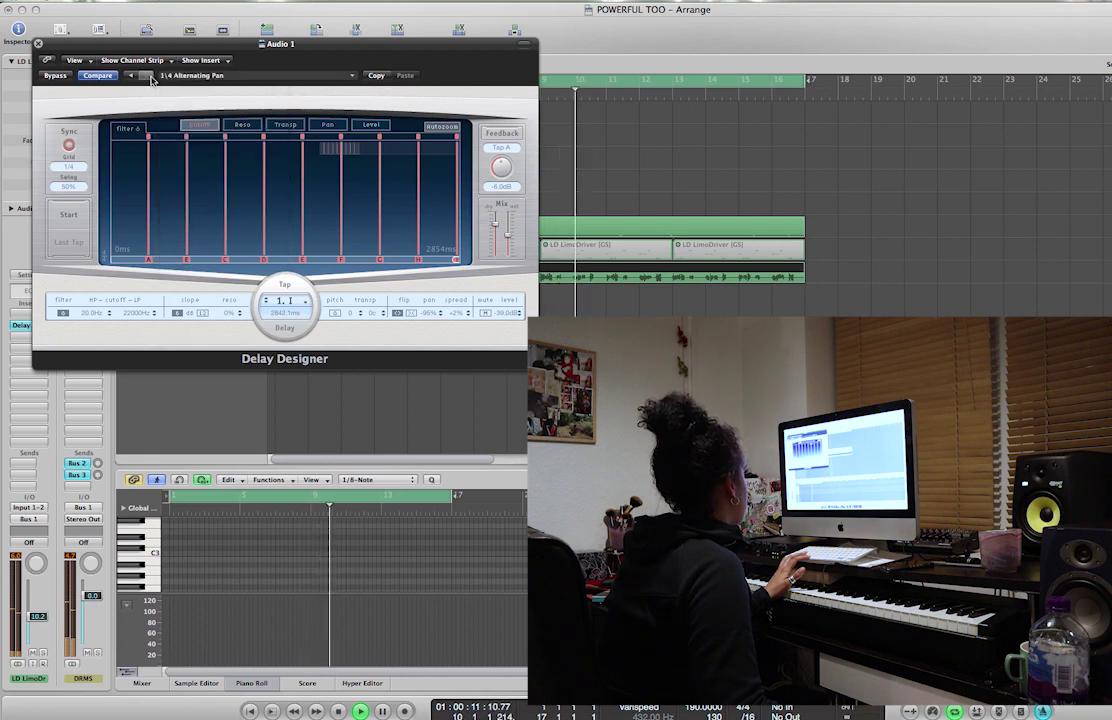
click(148, 77)
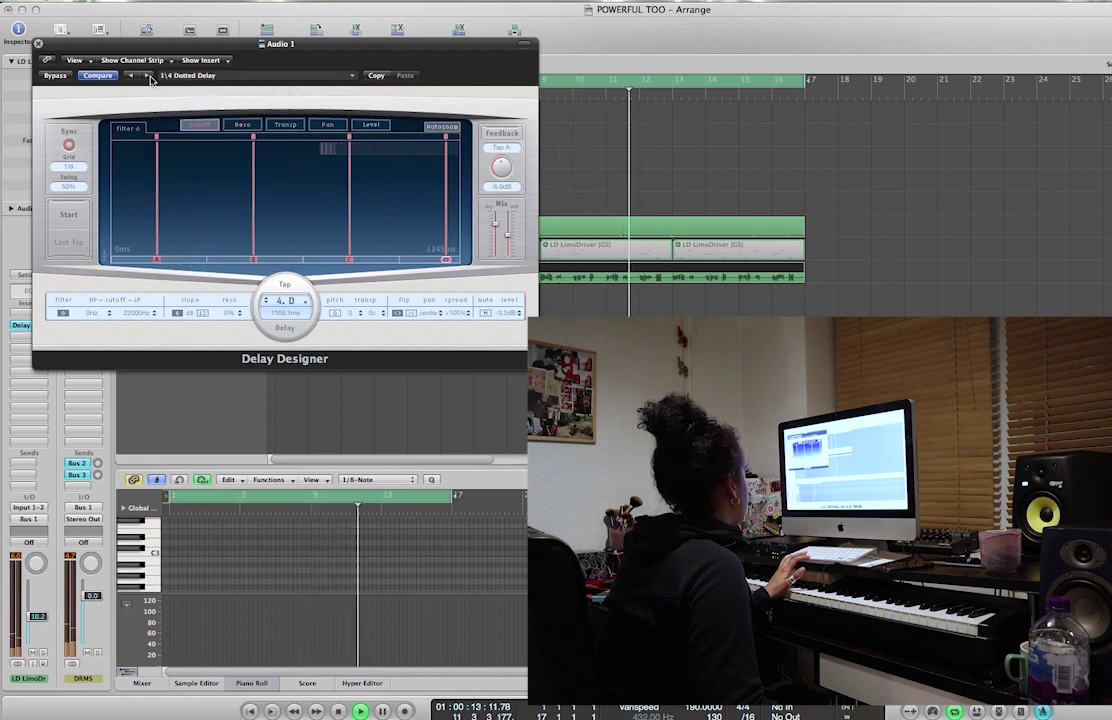
click(149, 77)
click(149, 77)
click(148, 77)
Load the 1\4 Alternating Pan preset from the 01 Simple group in Delay Designer and close the plug-in window.
click(190, 76)
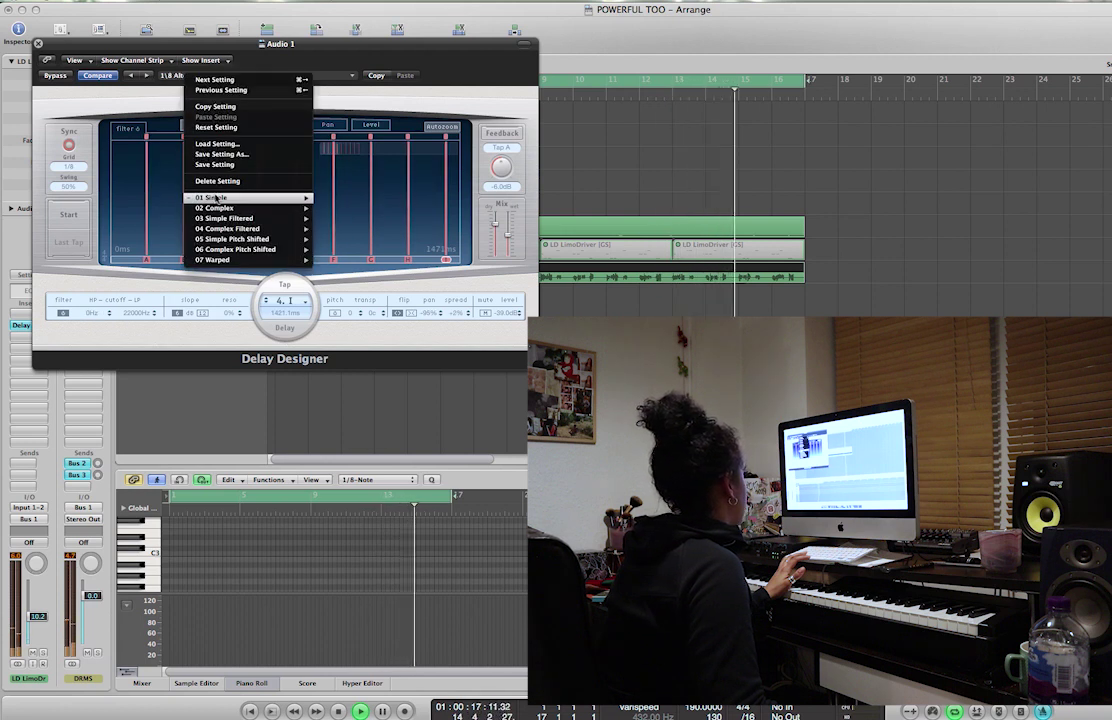
mouse_move(215, 198)
click(345, 198)
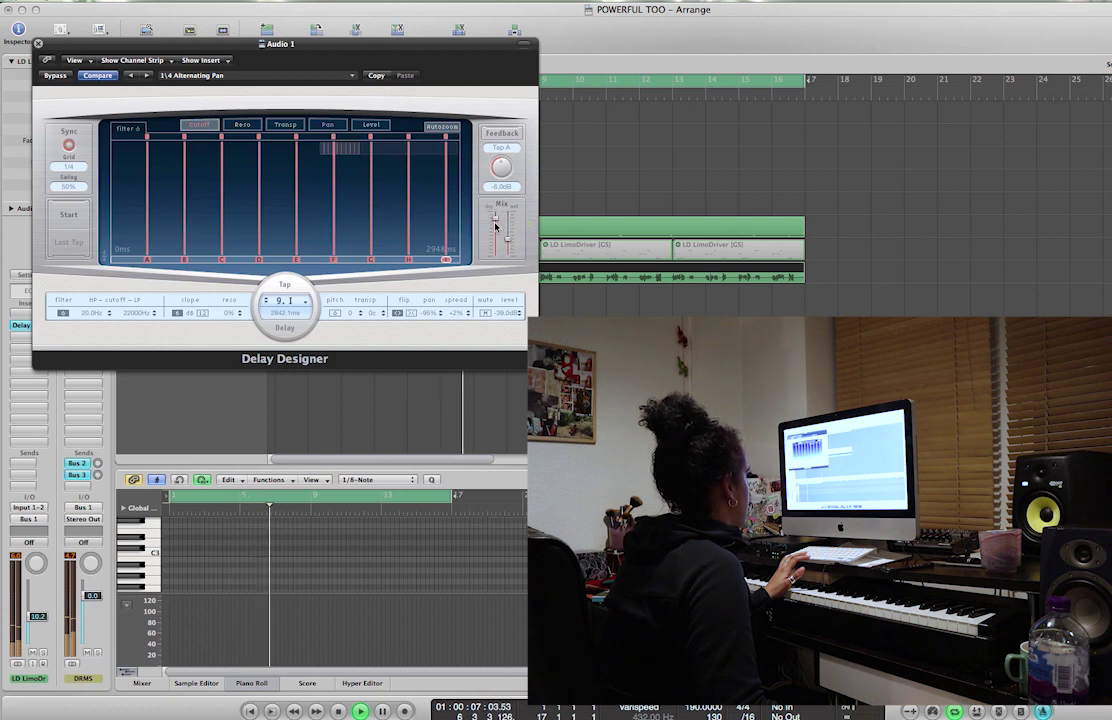
click(38, 45)
Record a short two-note drum part on the first New (default) track between bars 7 and 9 and play it back.
click(186, 113)
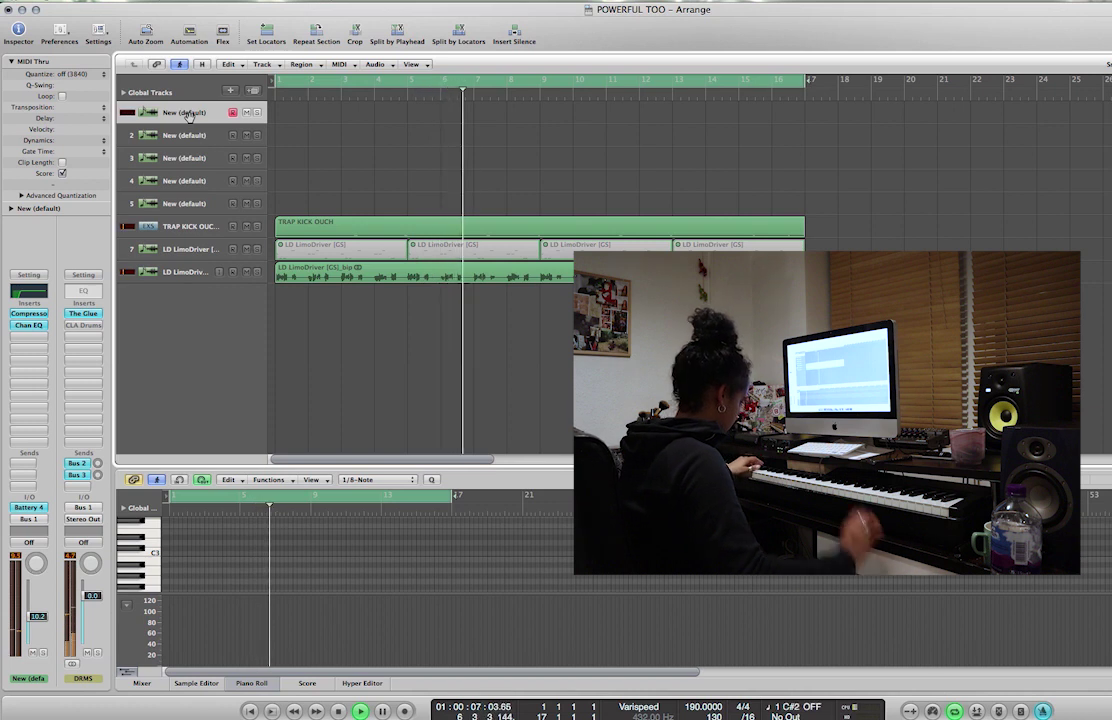
key(r)
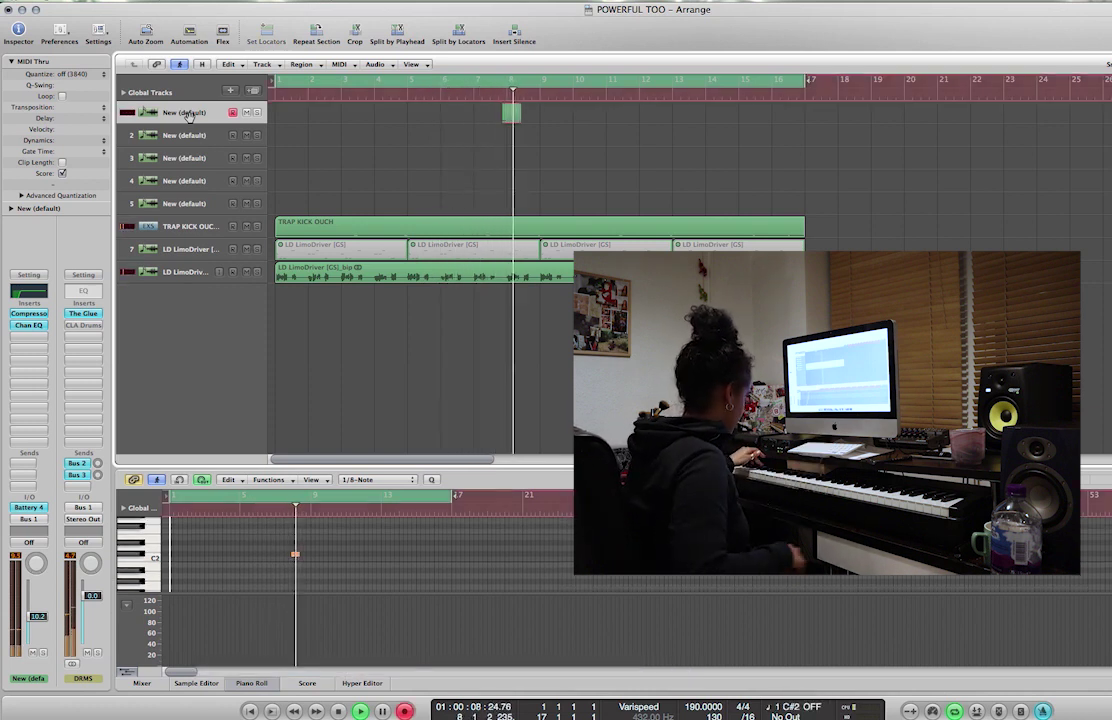
key(space)
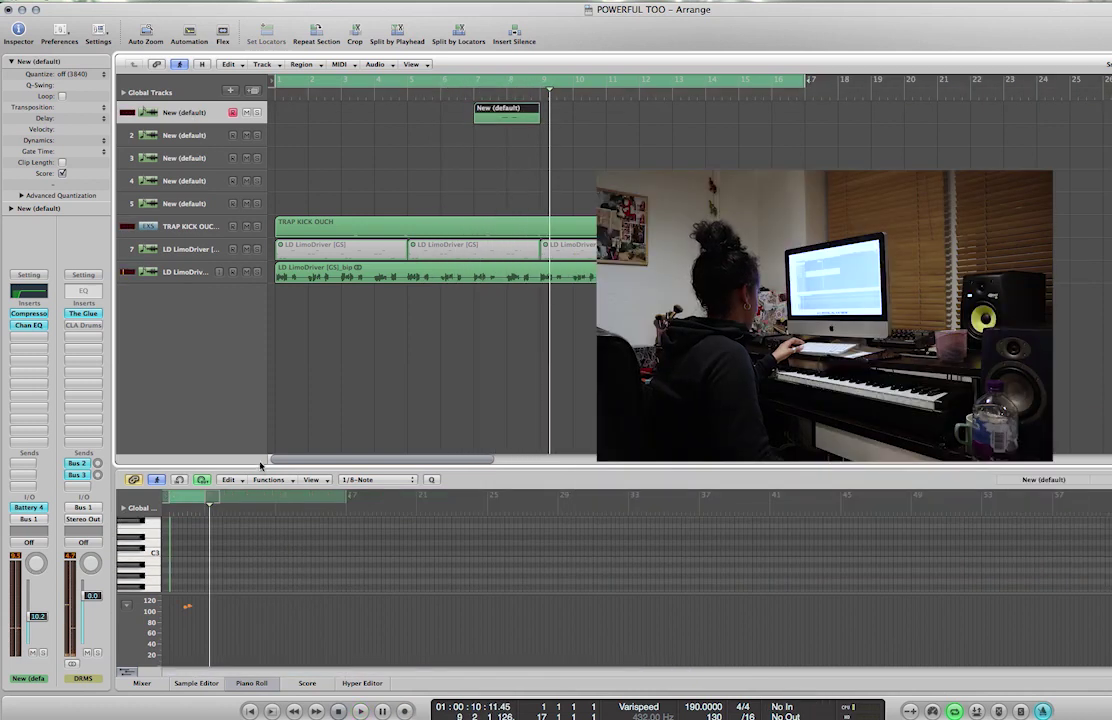
click(498, 224)
key(space)
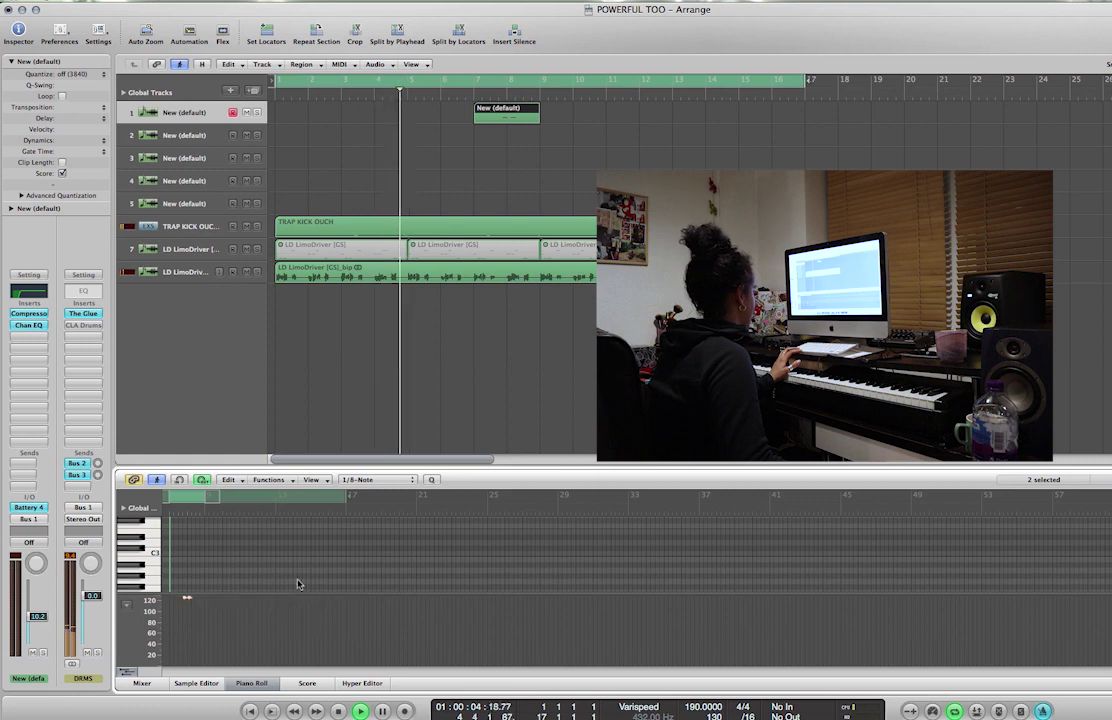
Copy the first track's two-bar region to bars 3, 11 and 15.
drag(523, 110, 388, 110)
drag(624, 112, 656, 112)
click(662, 157)
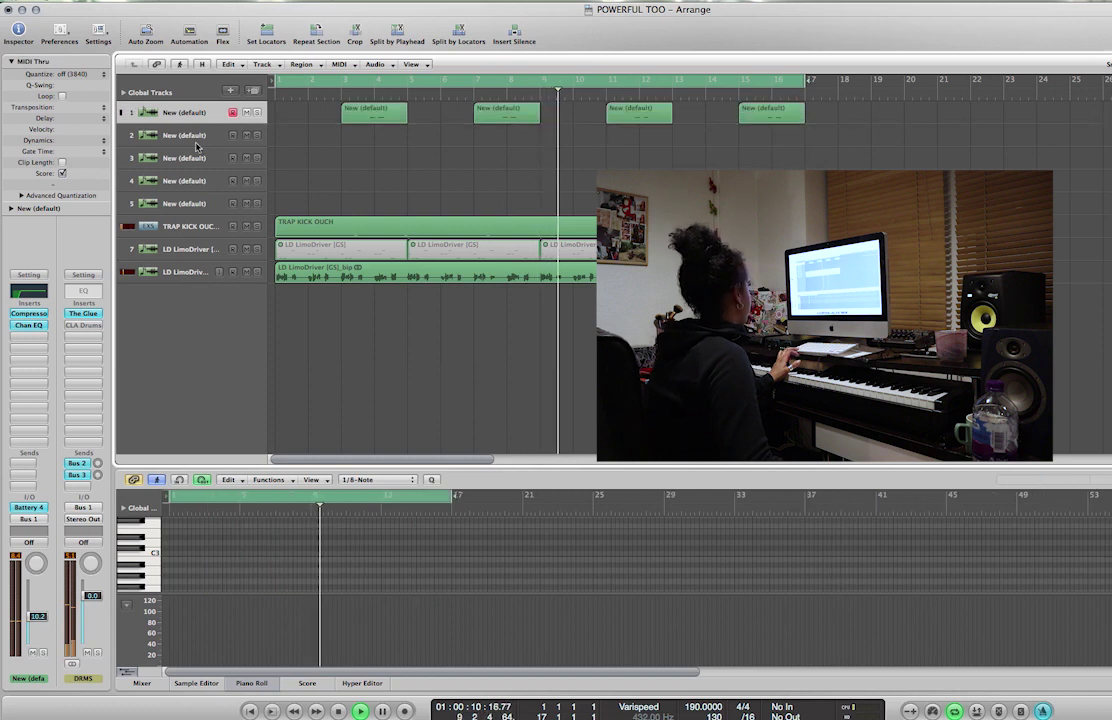
Duplicate the first New (default) track to get another Battery 4 drum track below it.
click(189, 134)
click(224, 113)
click(252, 91)
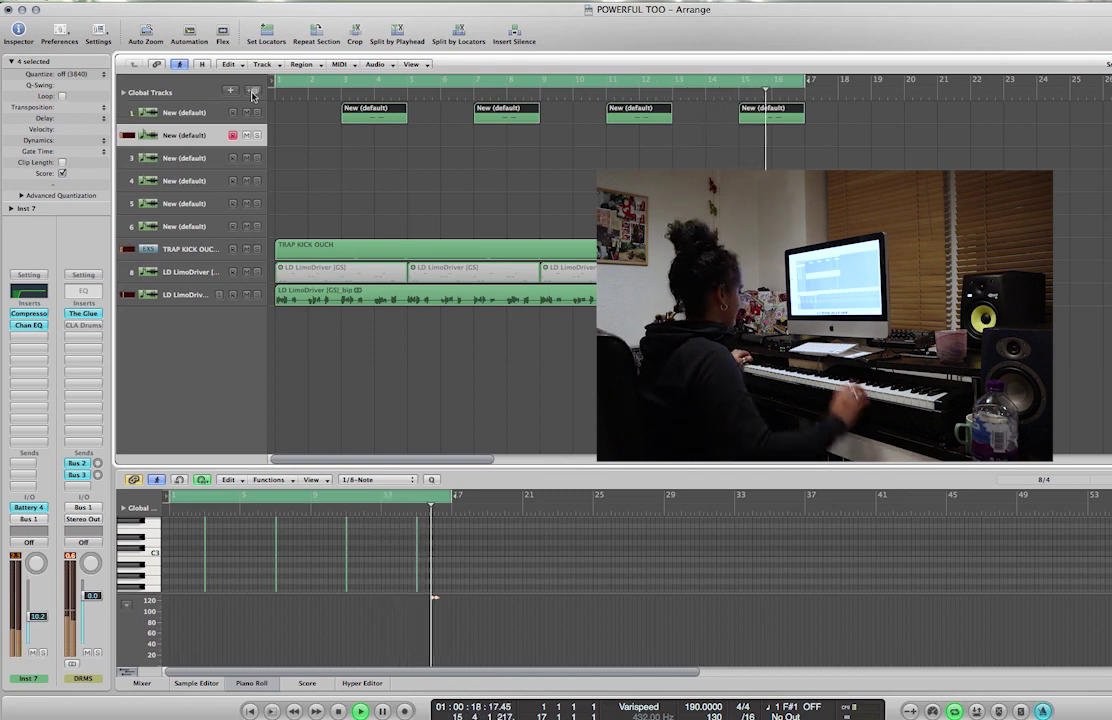
Record an eight-bar drum part on the duplicated second track and copy its region to bar 9.
key(r)
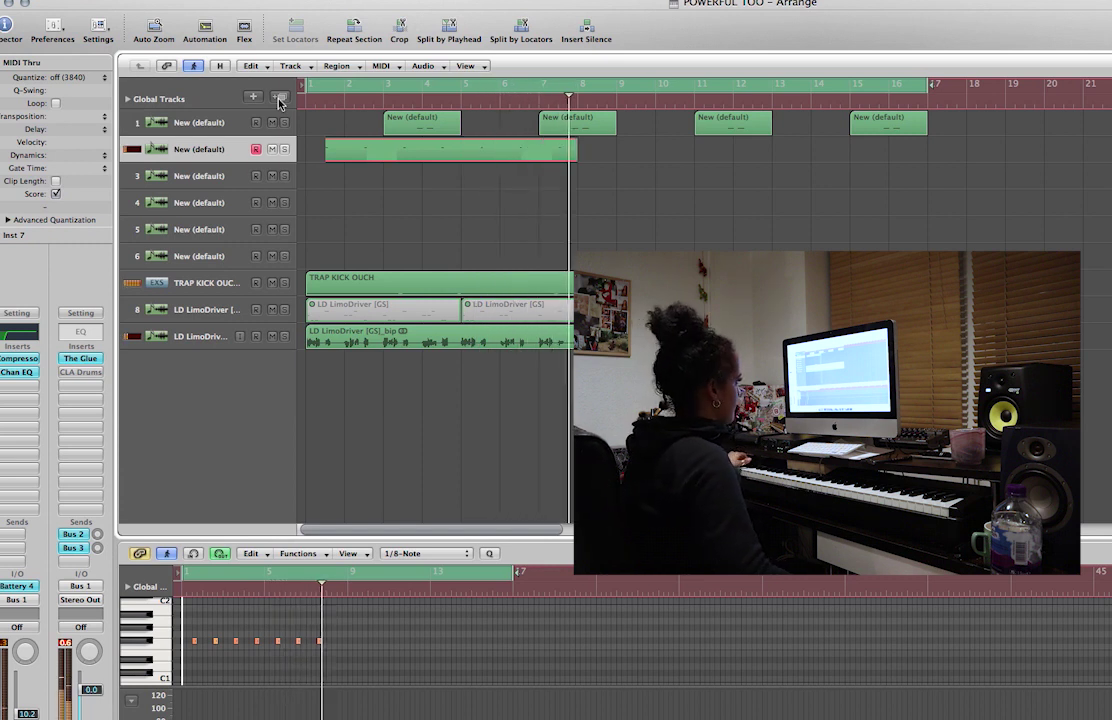
key(space)
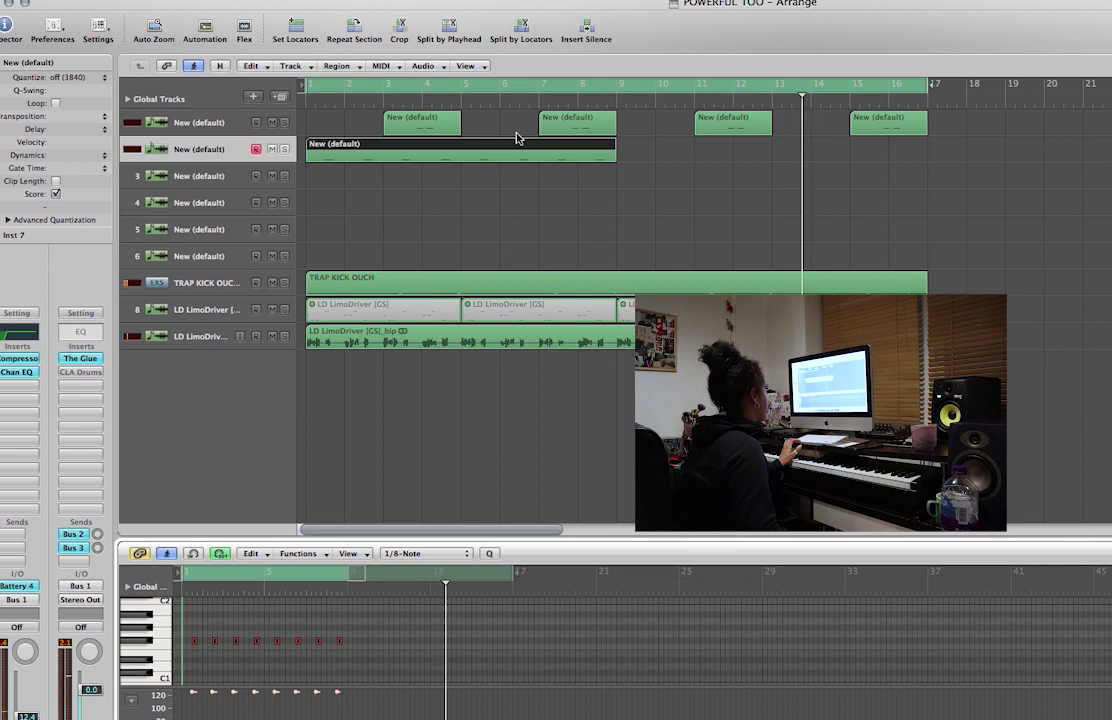
drag(552, 153, 864, 153)
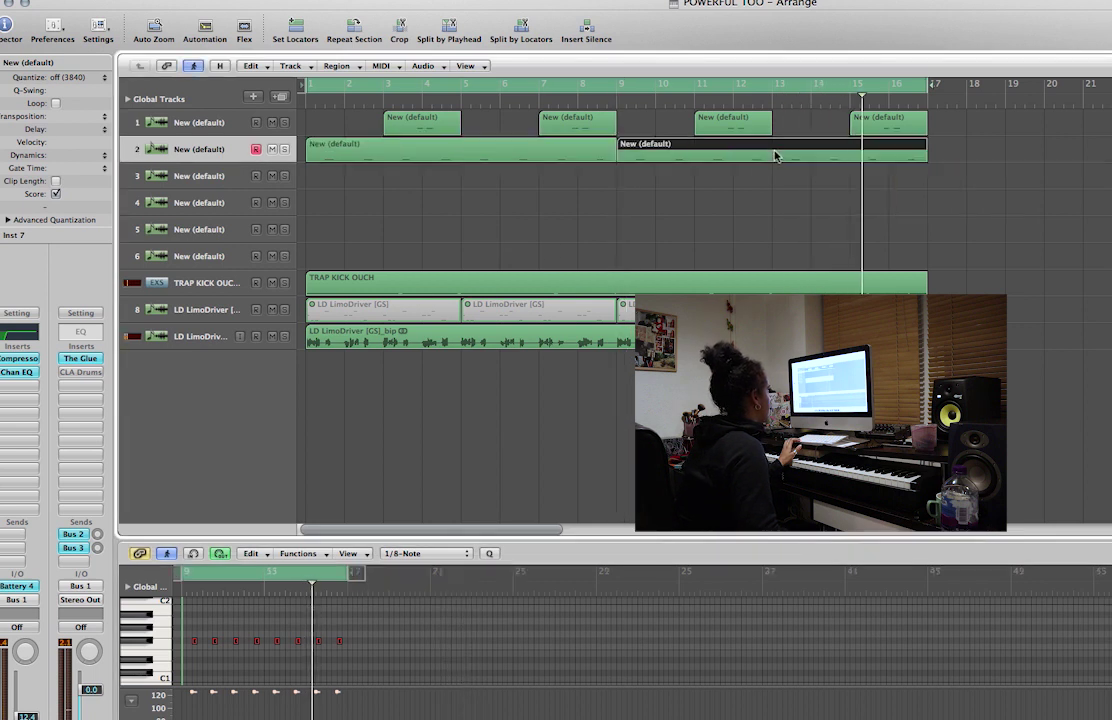
Move all notes of the second track's bar 9 region down to C1 in the Piano Roll.
key(p)
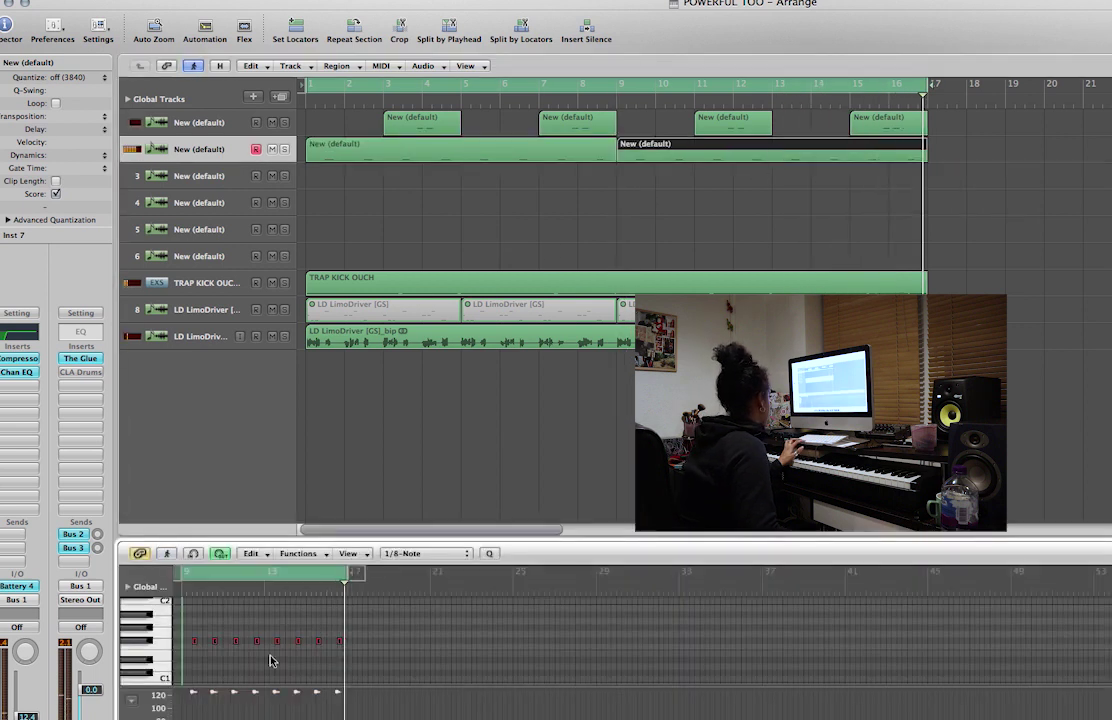
drag(195, 645, 193, 681)
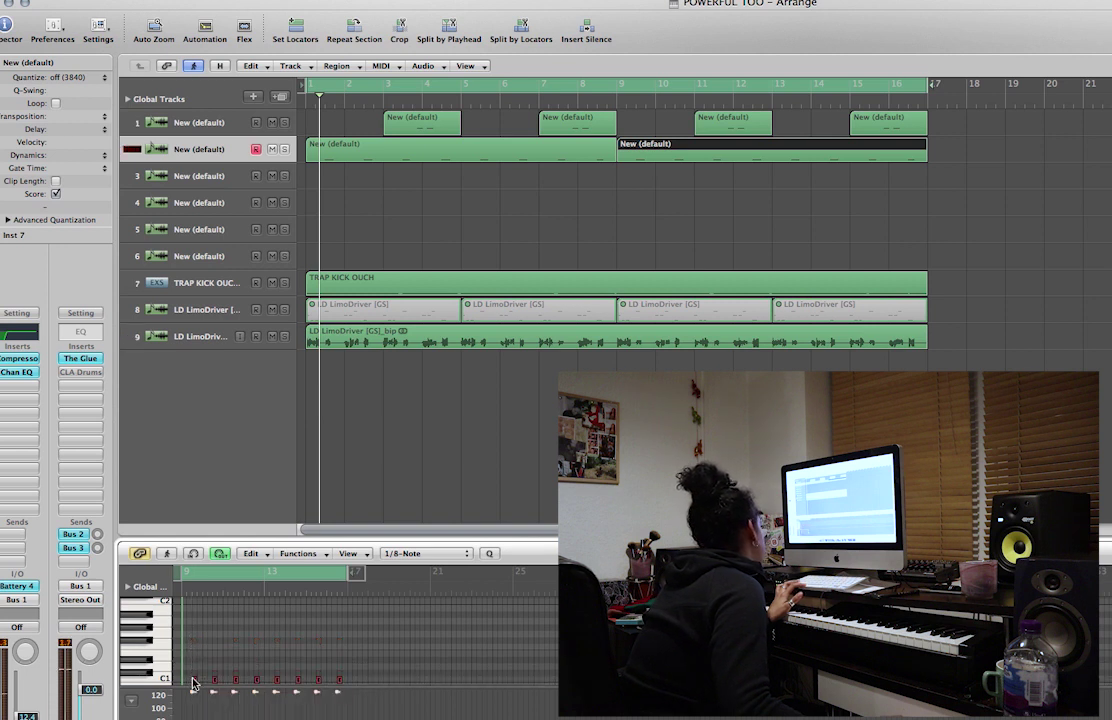
click(410, 198)
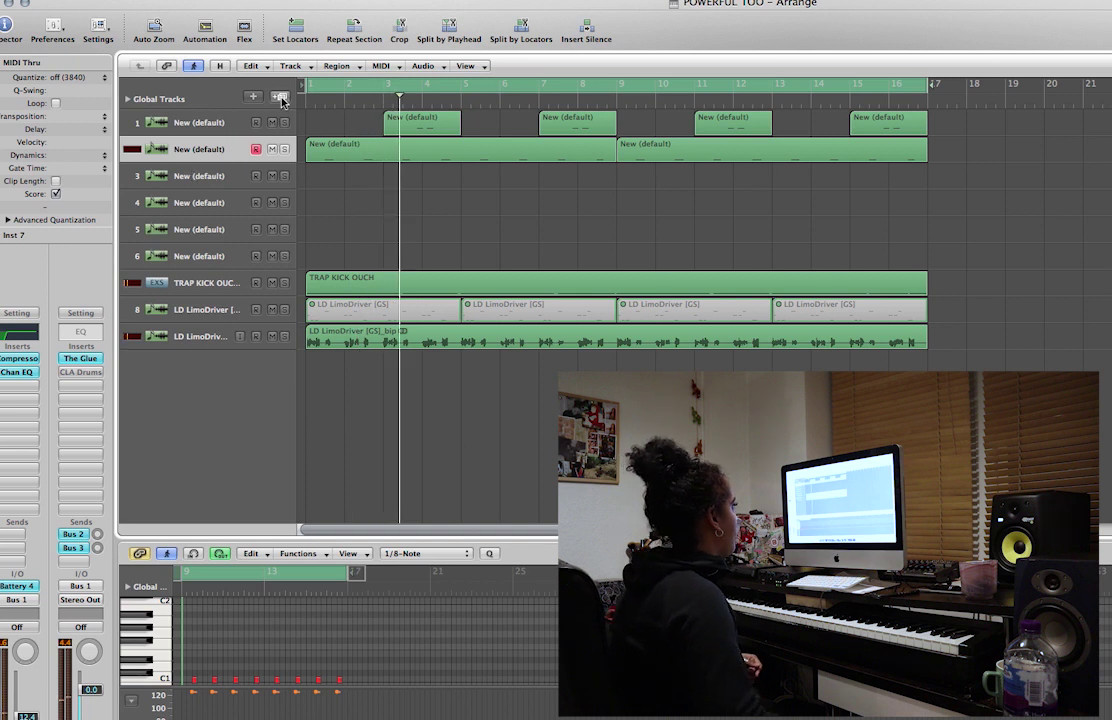
Duplicate the second track and record another drum part on the new third track.
click(281, 98)
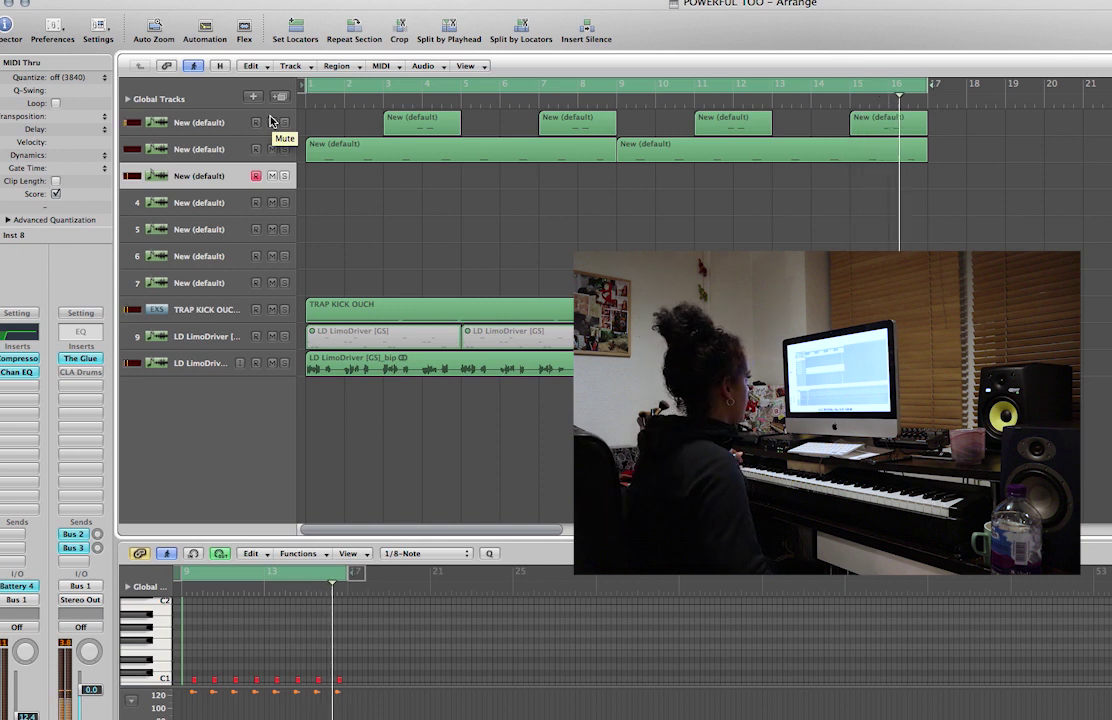
key(r)
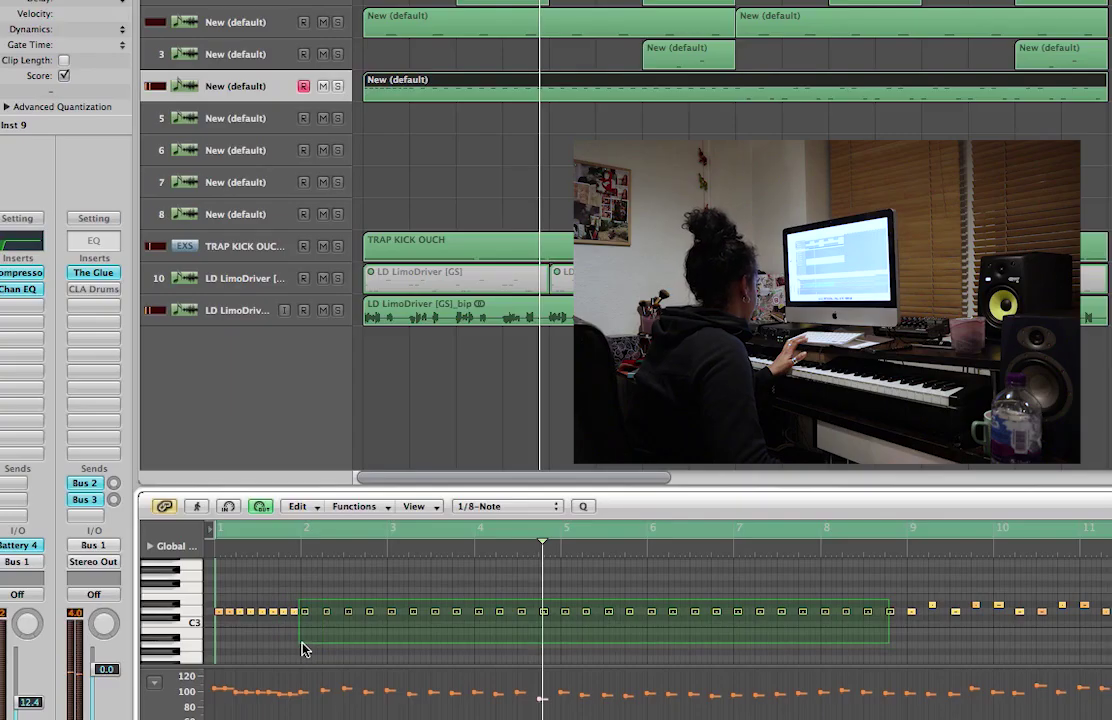
Copy the D3 notes from bars 2 to 9 of the fourth track's region into the gaps between them.
click(283, 602)
drag(313, 620, 291, 618)
key(space)
Copy D3 notes in between the existing ones in bars 1 and 3 to add short rolls, including at 3 4 2 1.
drag(240, 611, 251, 614)
key(Return)
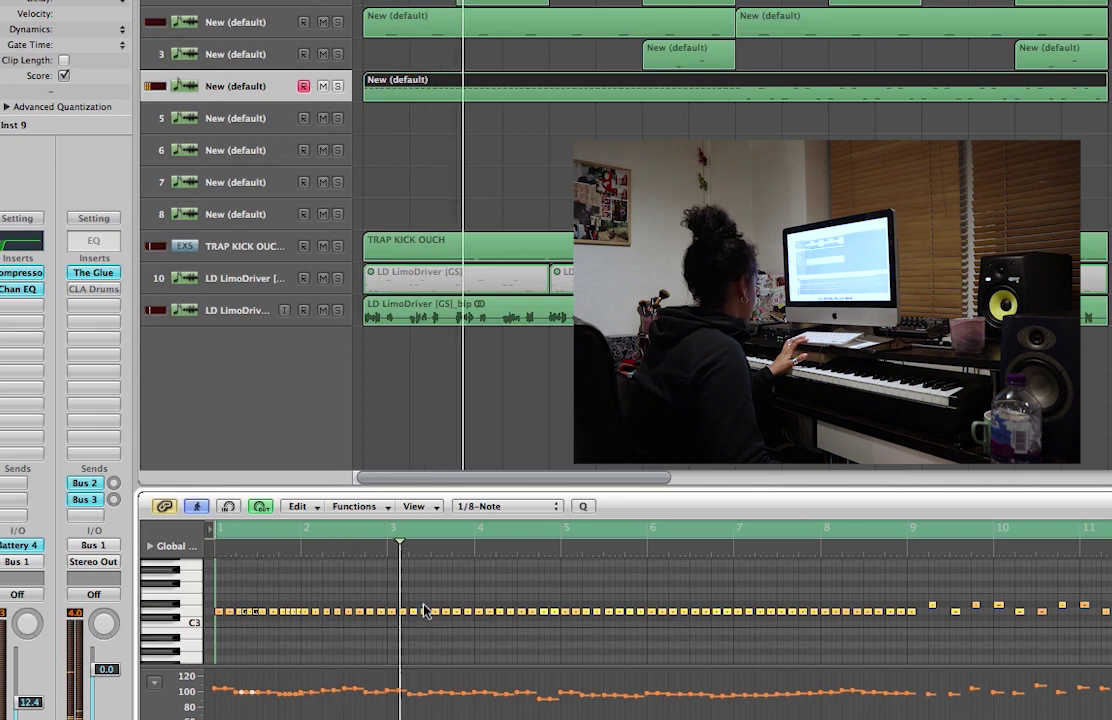
alt+click(419, 612)
drag(420, 614, 462, 617)
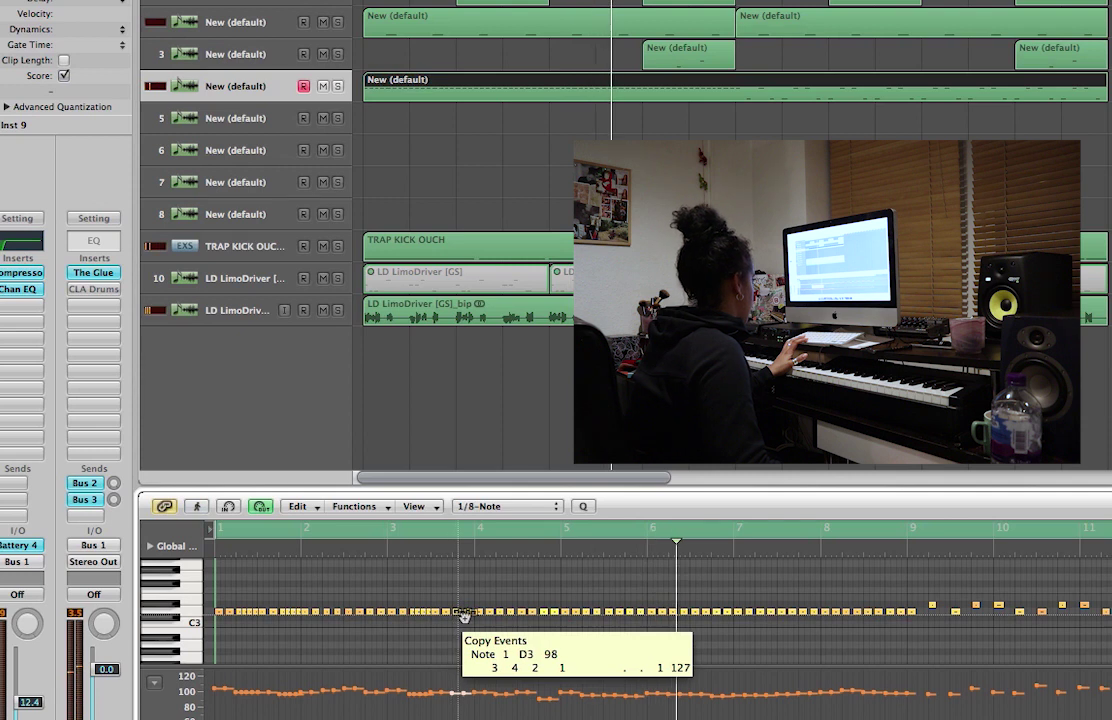
Add more short rolls by copying D3 notes between the existing ones in bars 7 and 8, including at 8 4 2 1.
alt+click(760, 613)
click(813, 602)
alt+click(810, 612)
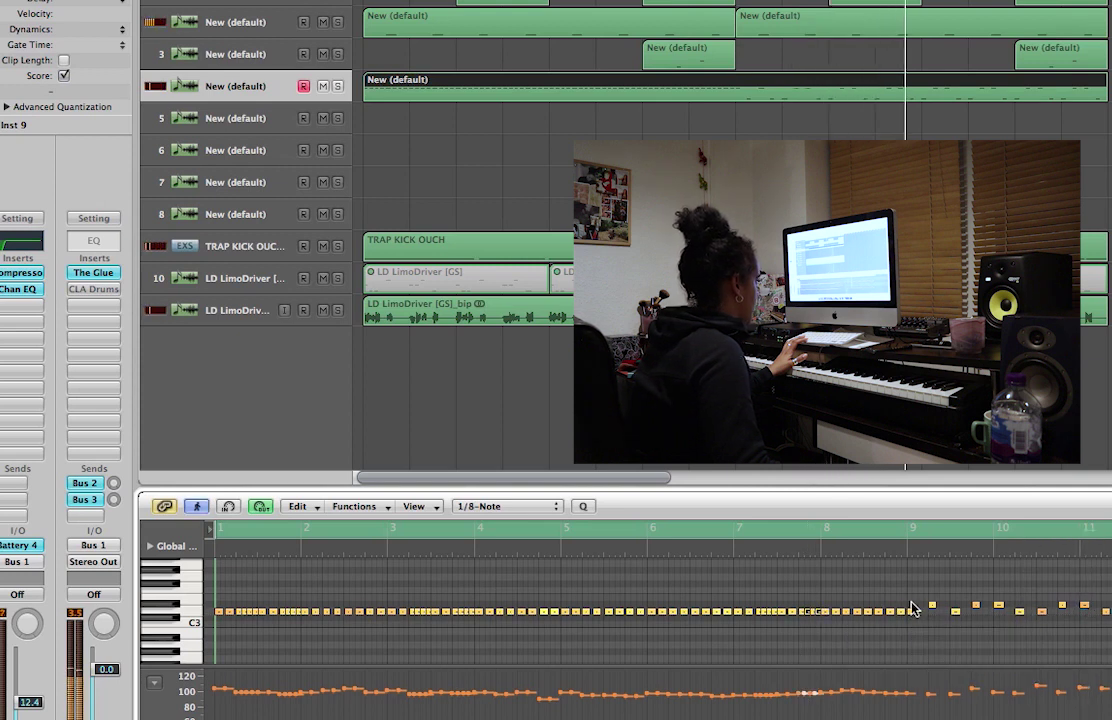
alt+click(891, 613)
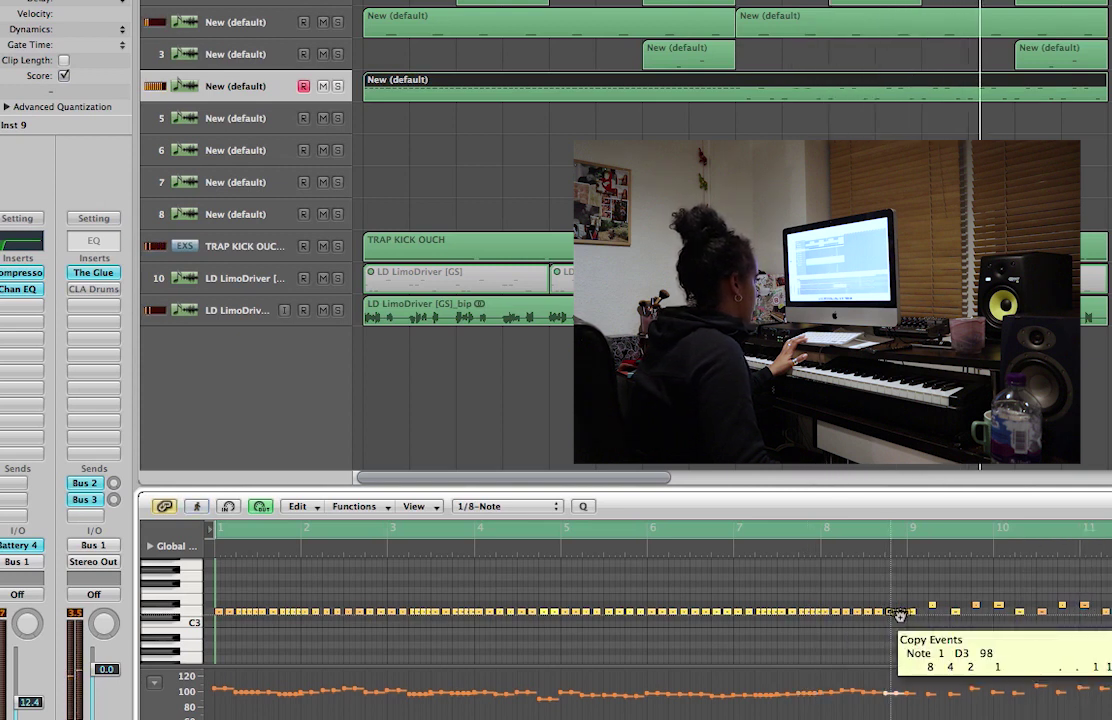
alt+click(847, 612)
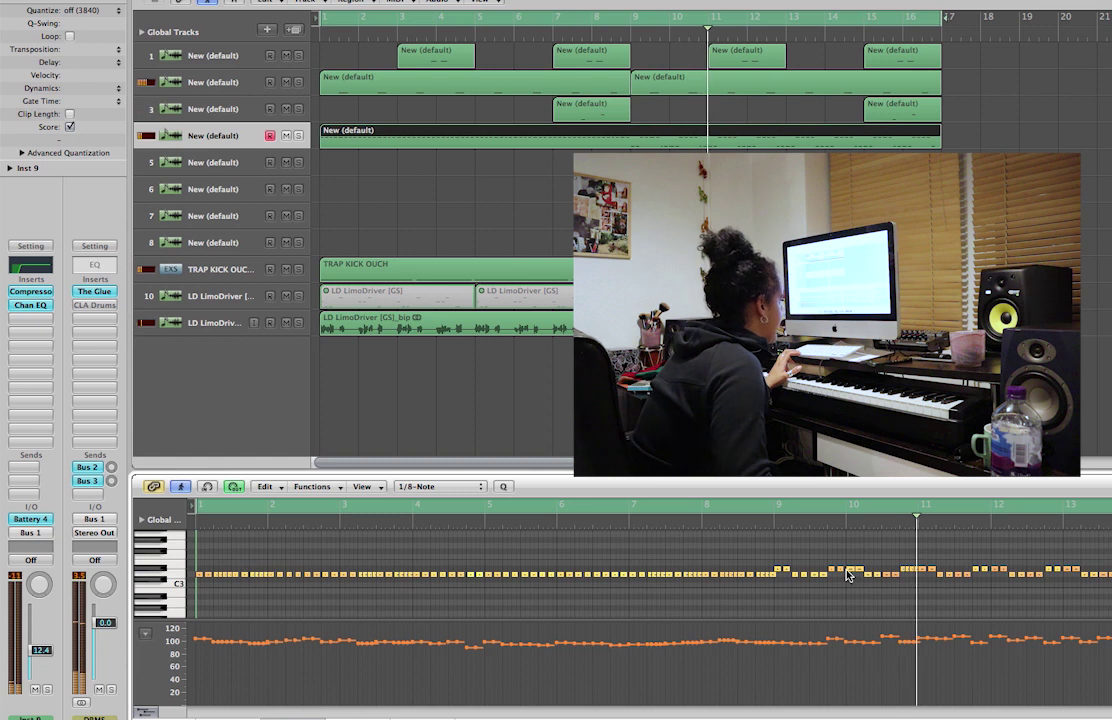
Fill the gaps between the higher-pitched notes at the ends of bars 9 and 12 with copied notes to form rolls.
click(834, 569)
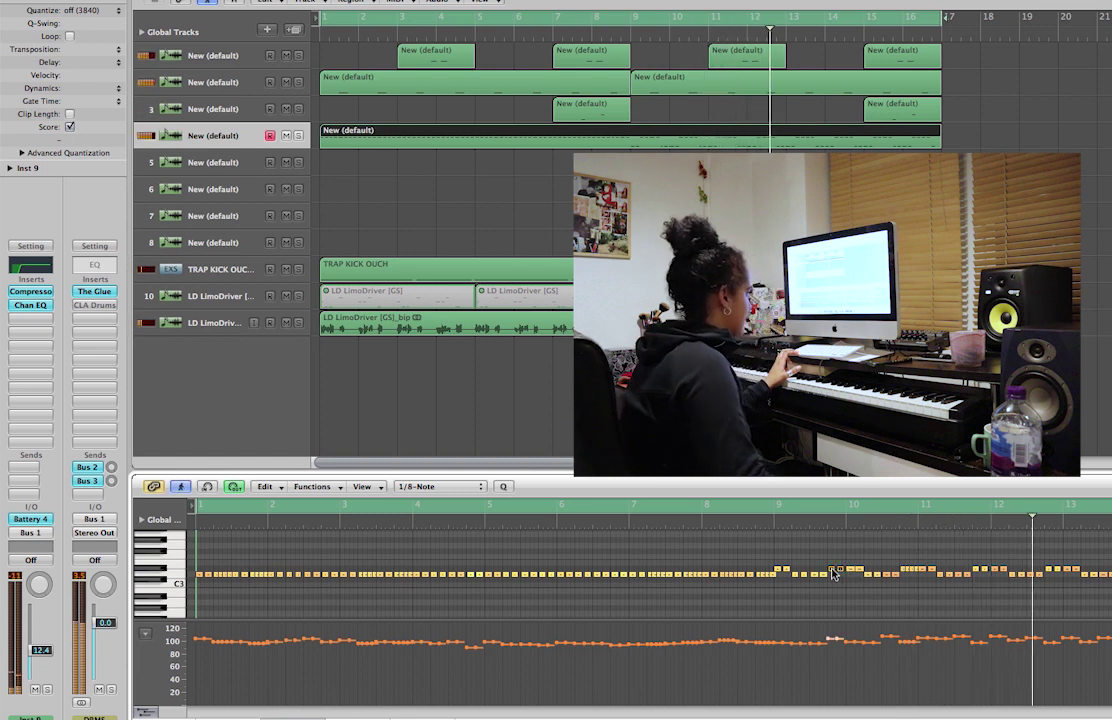
drag(834, 573, 841, 572)
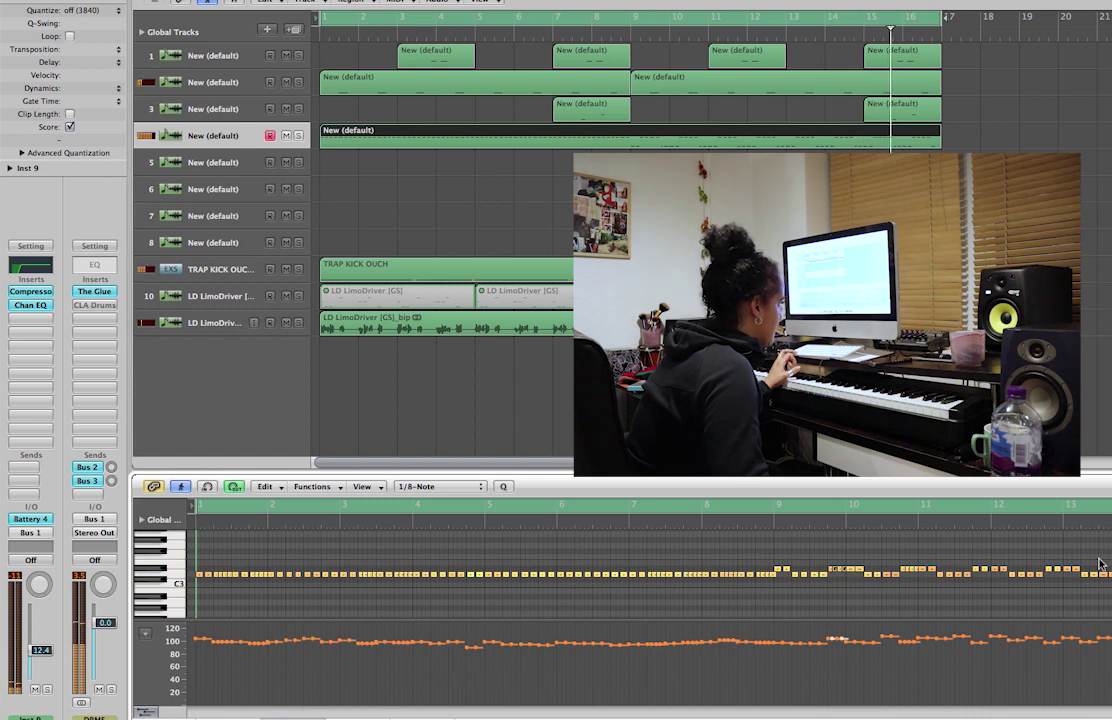
drag(1051, 572, 1057, 572)
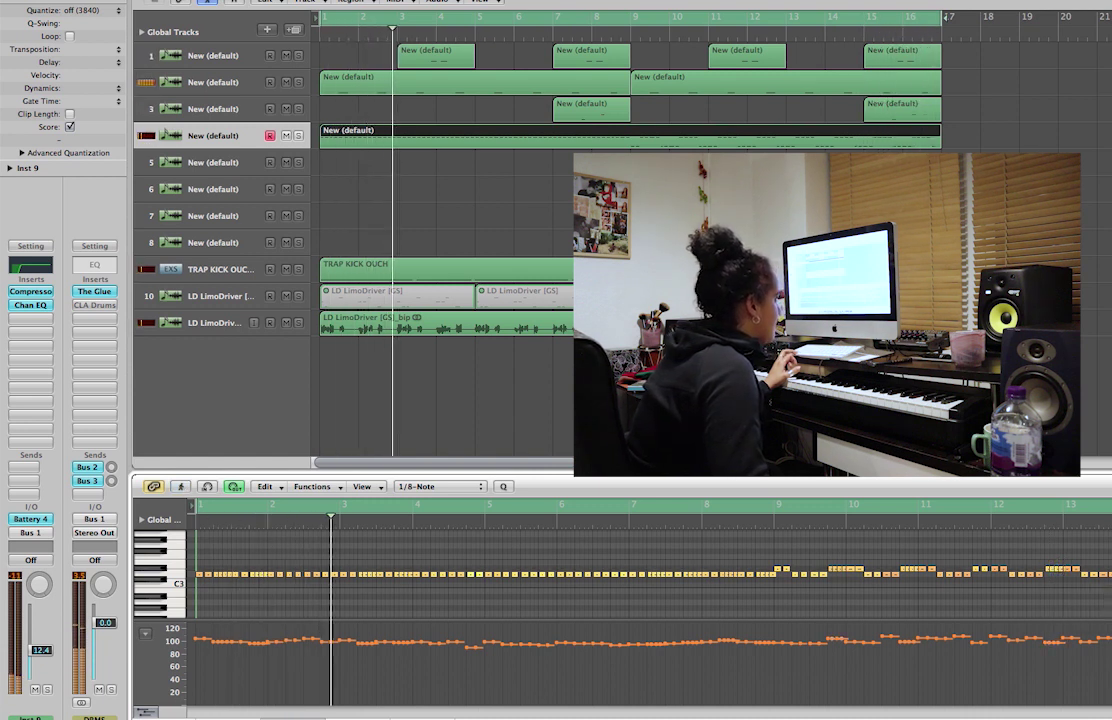
click(1057, 571)
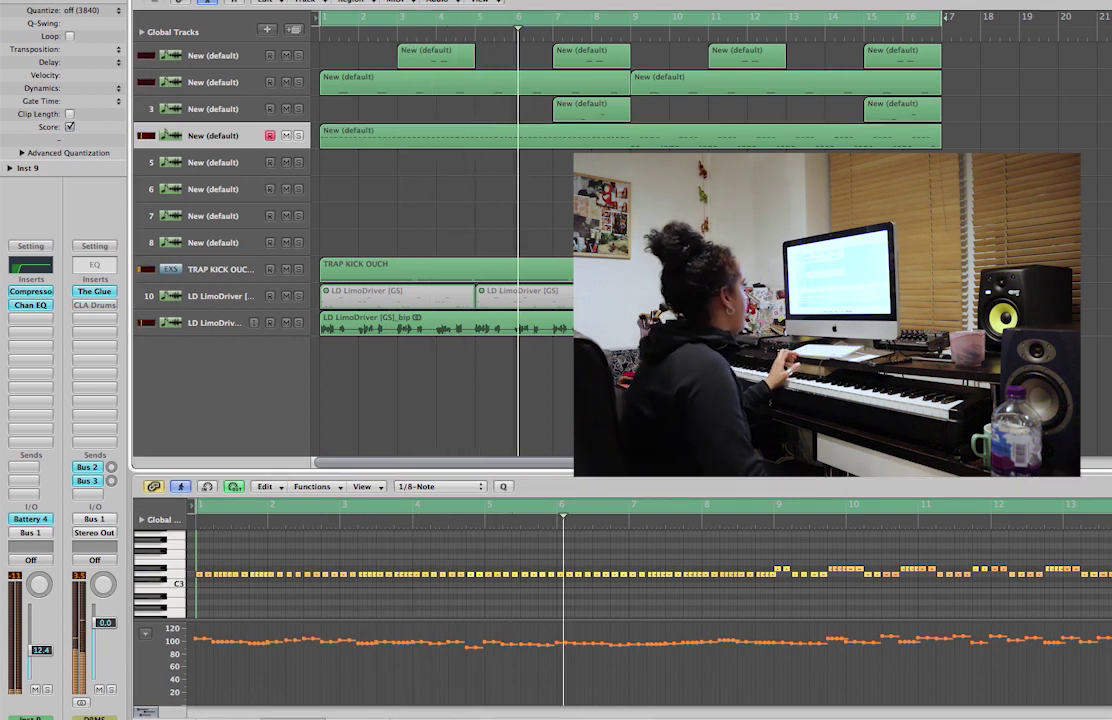
Insert the Cableguys HalfTime effect after the delay on the bounced LD LimoDriver audio track.
click(195, 323)
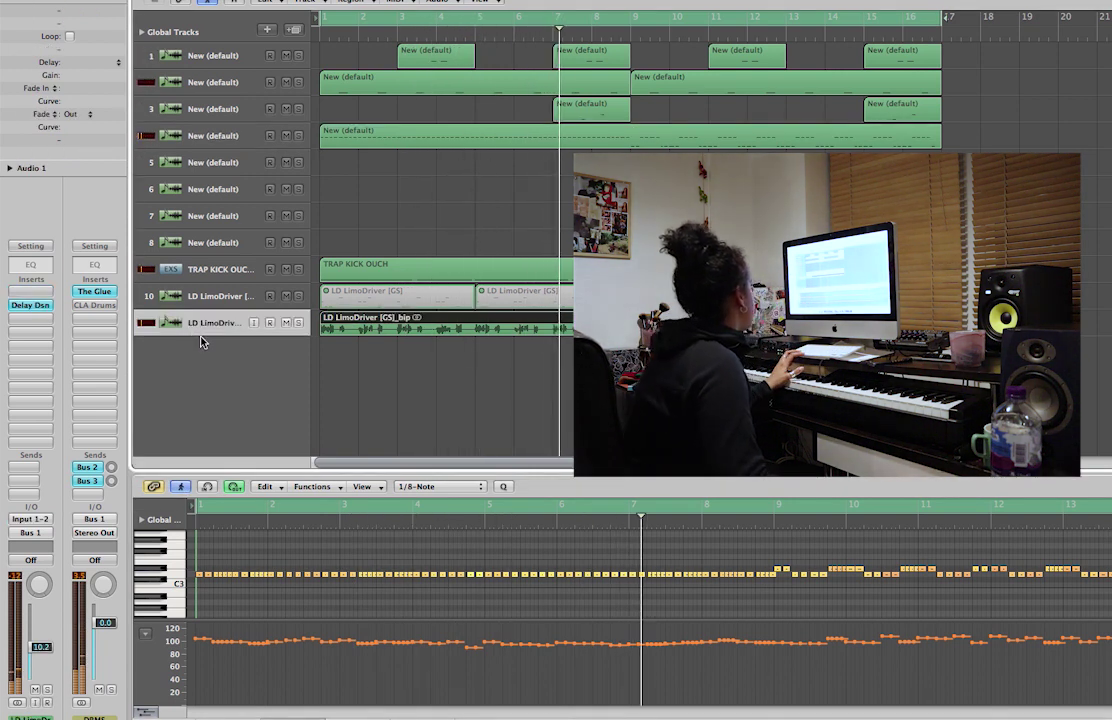
click(30, 316)
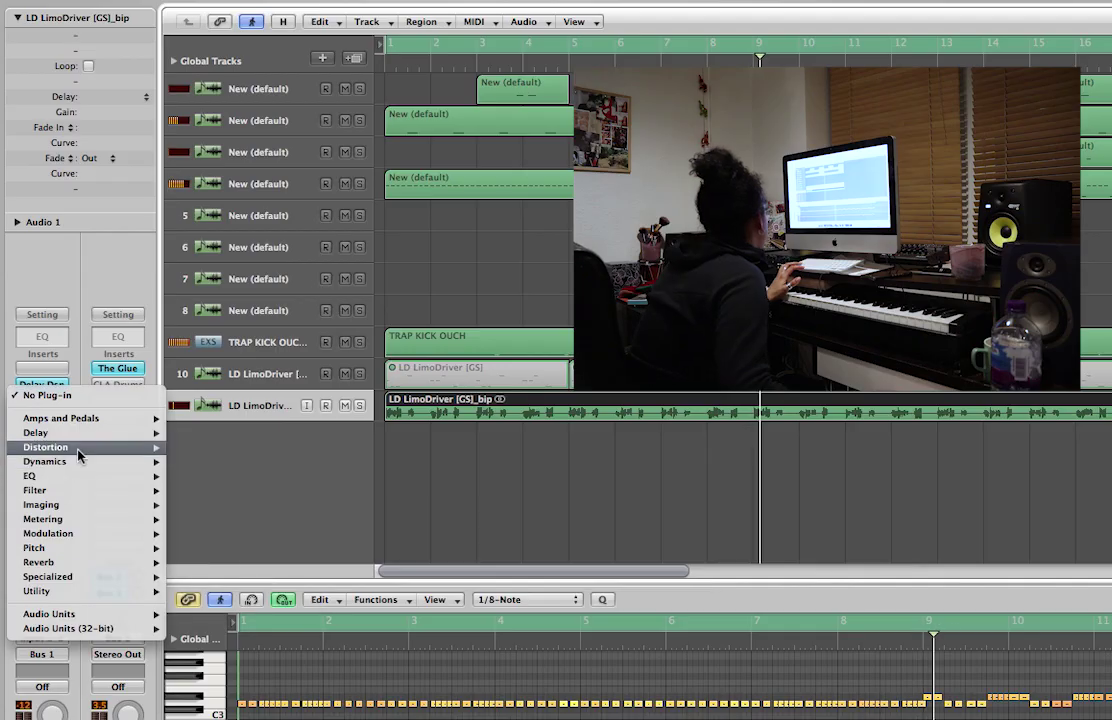
mouse_move(80, 498)
mouse_move(262, 647)
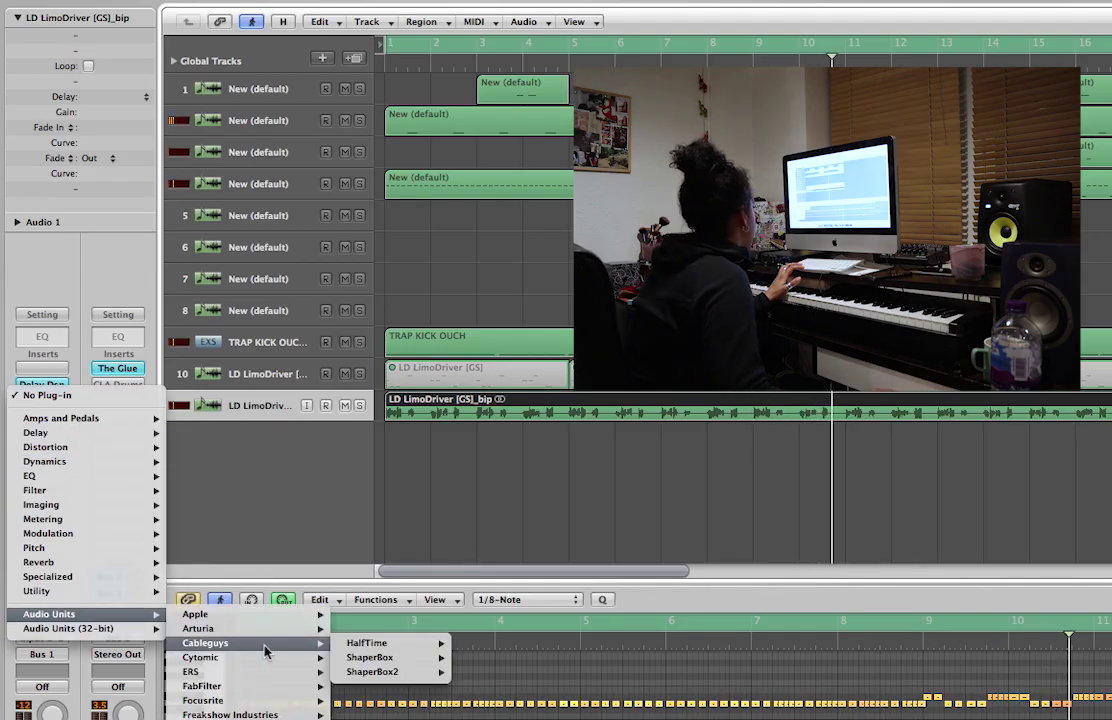
click(478, 644)
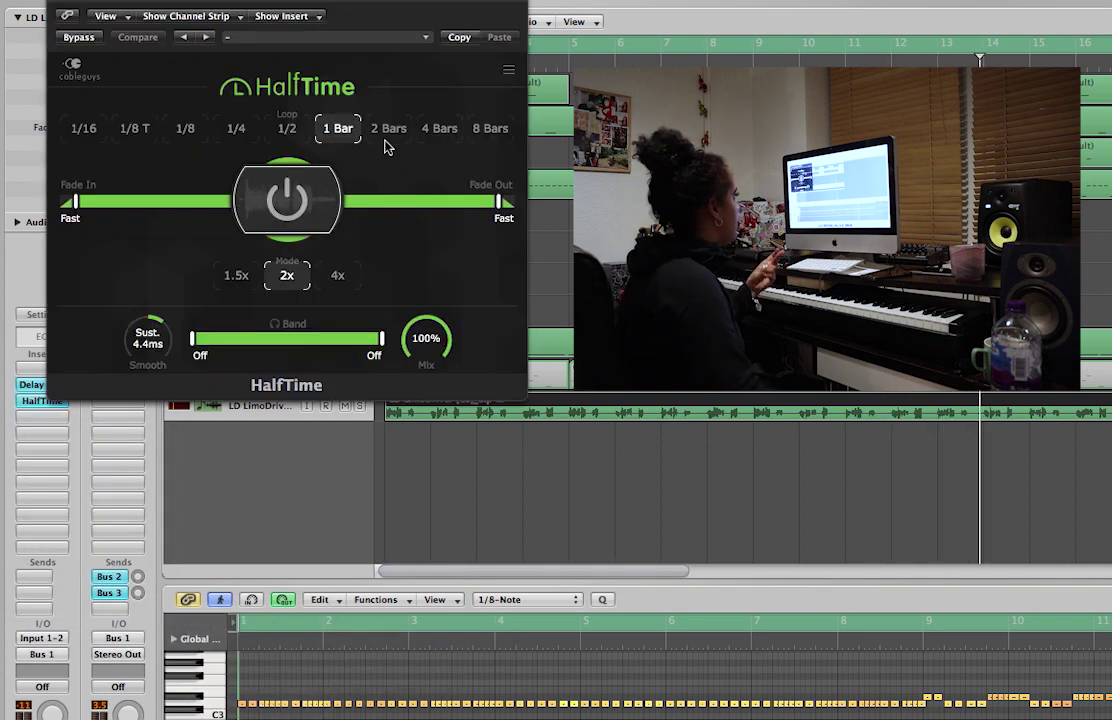
Compare HalfTime loop lengths of 2 Bars and 4 Bars, settle on 2 Bars and close the effect.
click(387, 138)
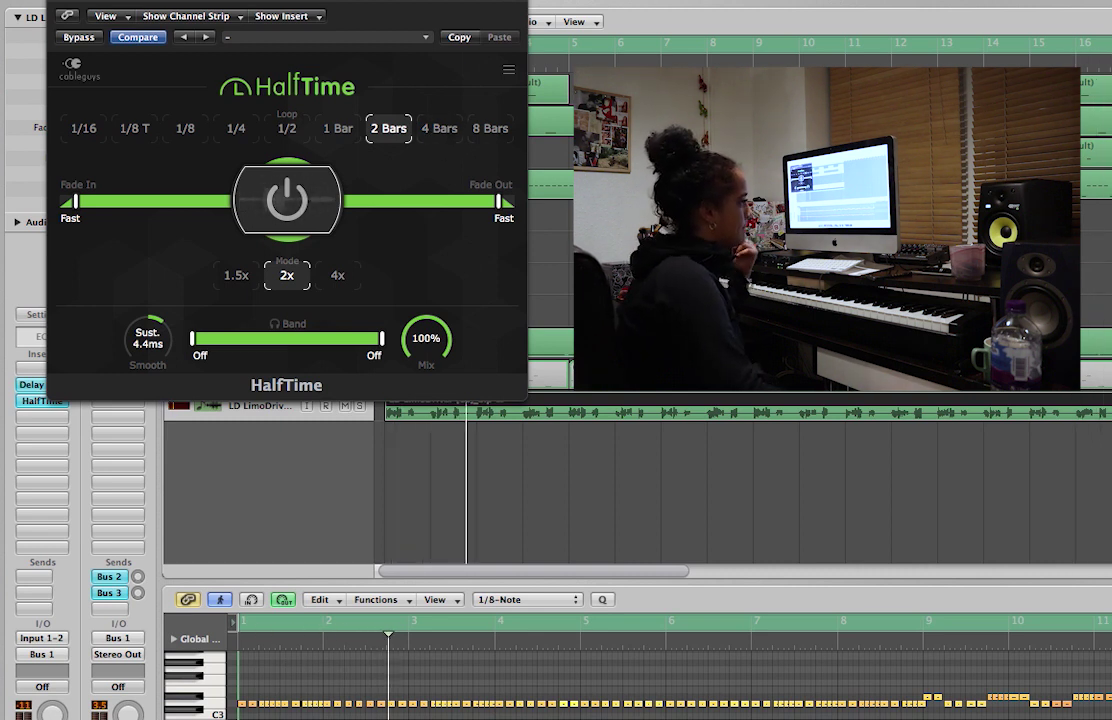
click(440, 128)
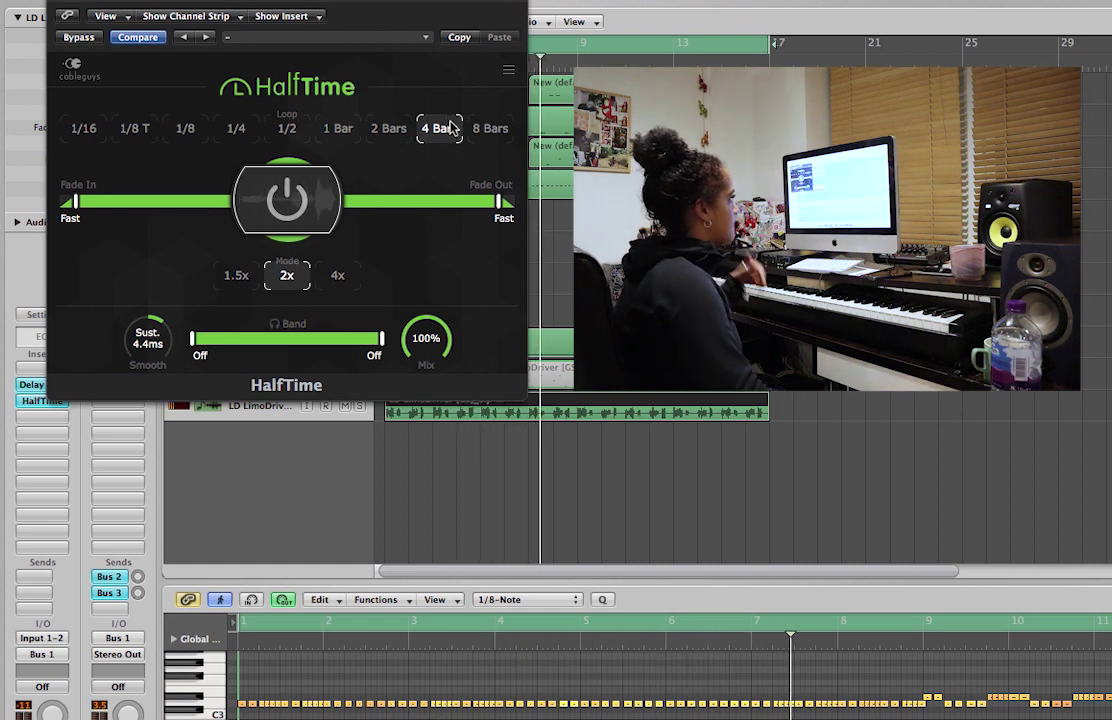
click(389, 132)
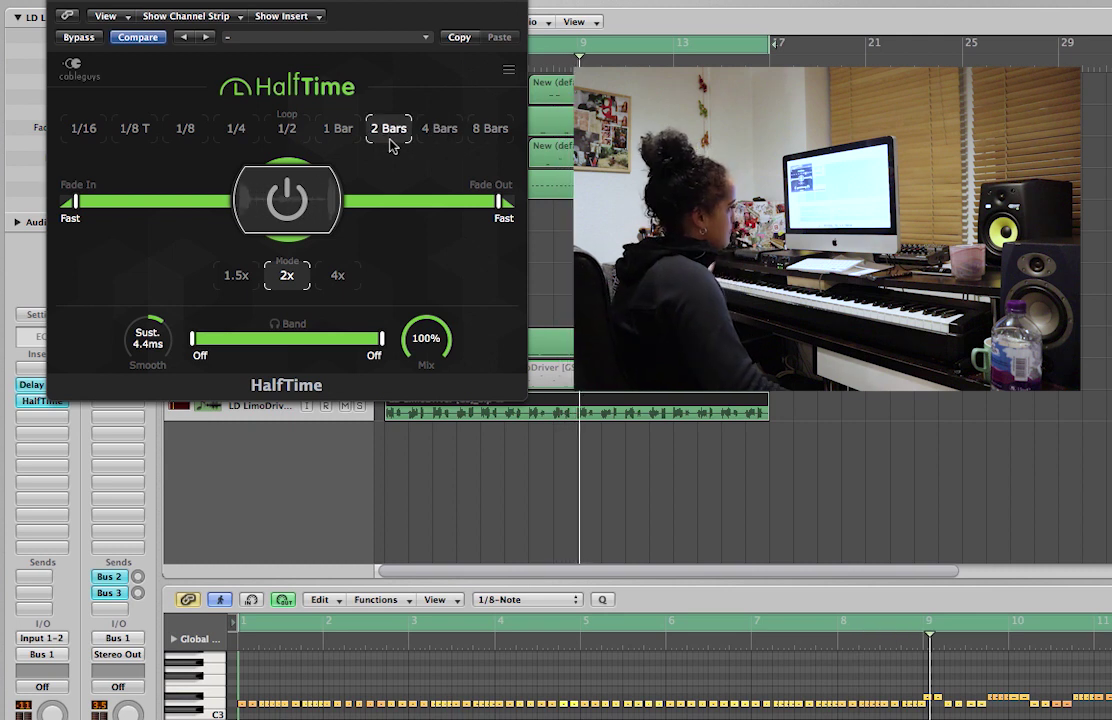
click(59, 3)
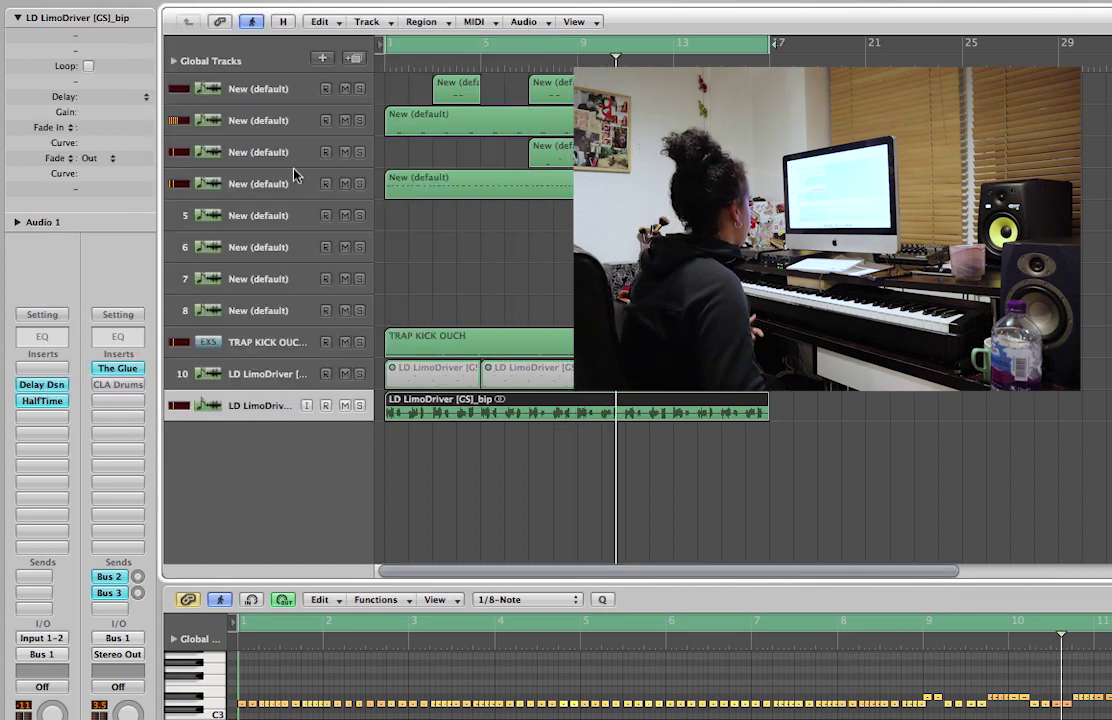
Bypass the delay on the lead audio track and bounce its region in place with HalfTime to a new track, muting the source.
click(1050, 276)
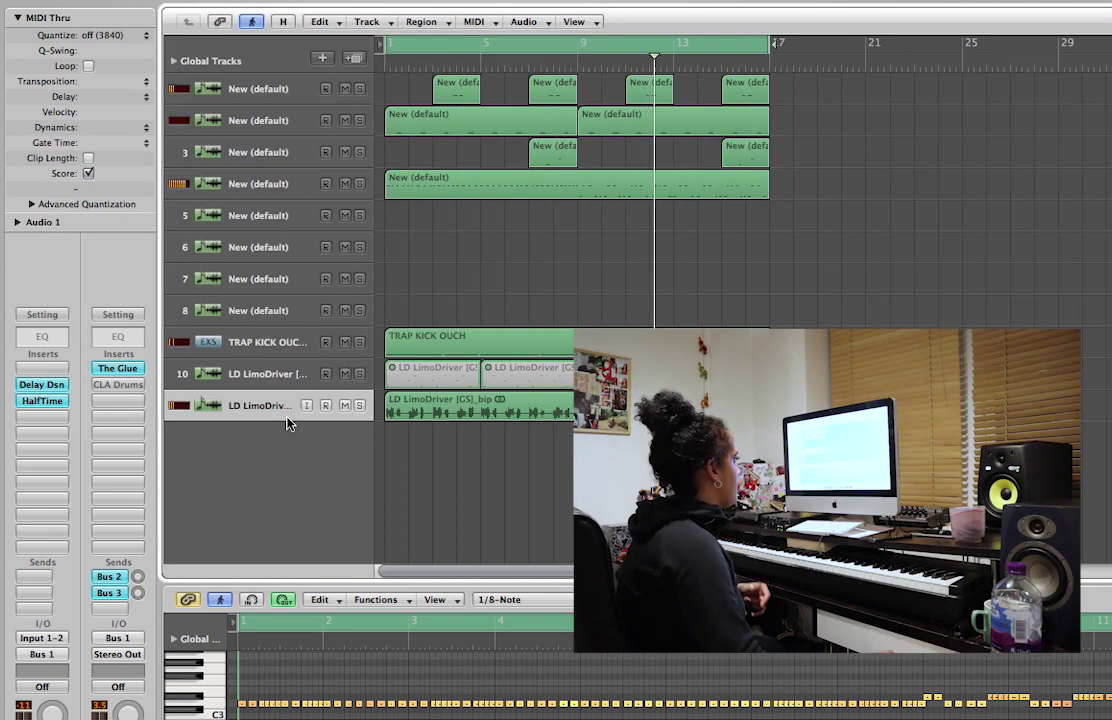
alt+click(42, 385)
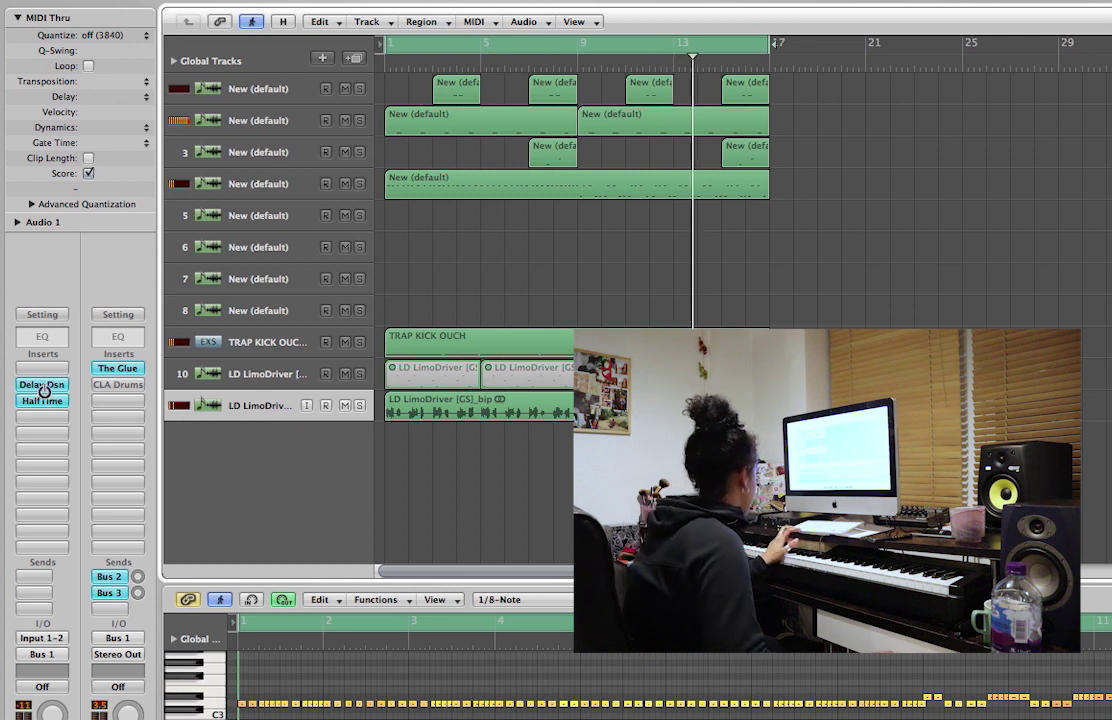
click(490, 410)
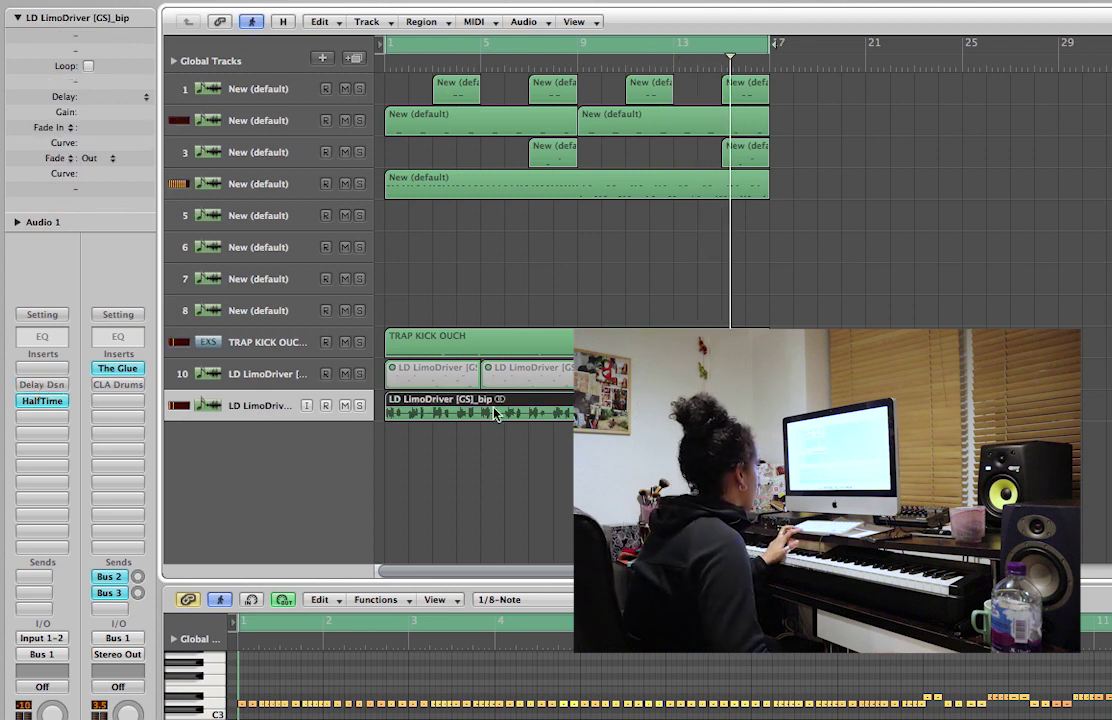
key(ctrl+b)
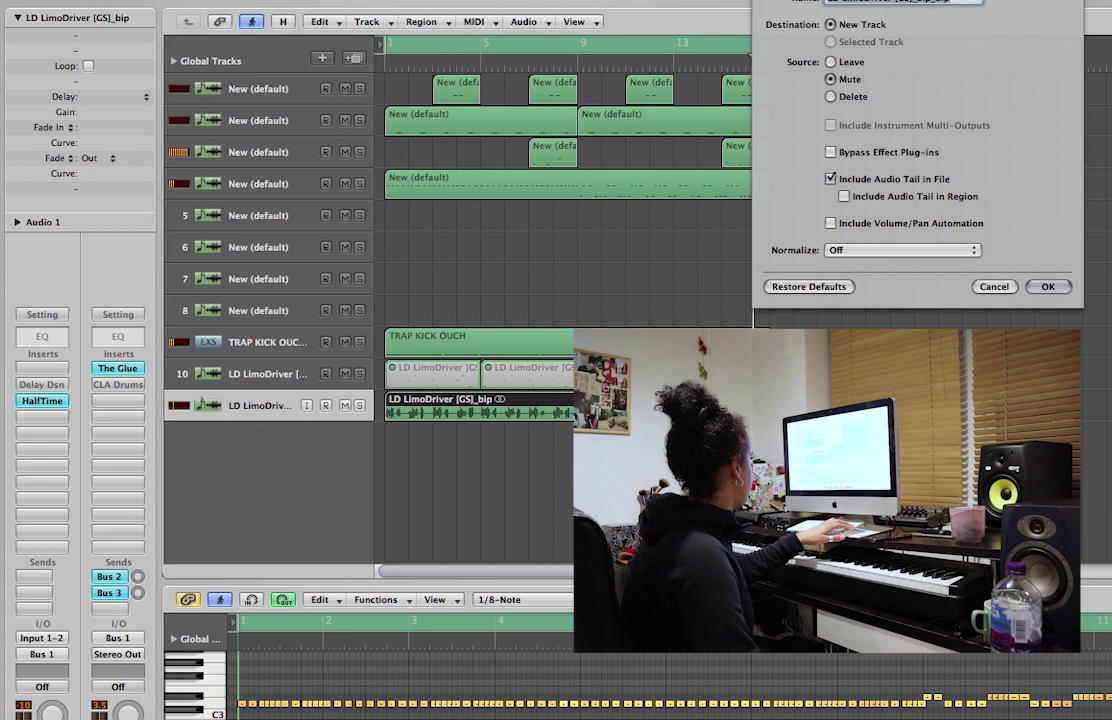
key(Return)
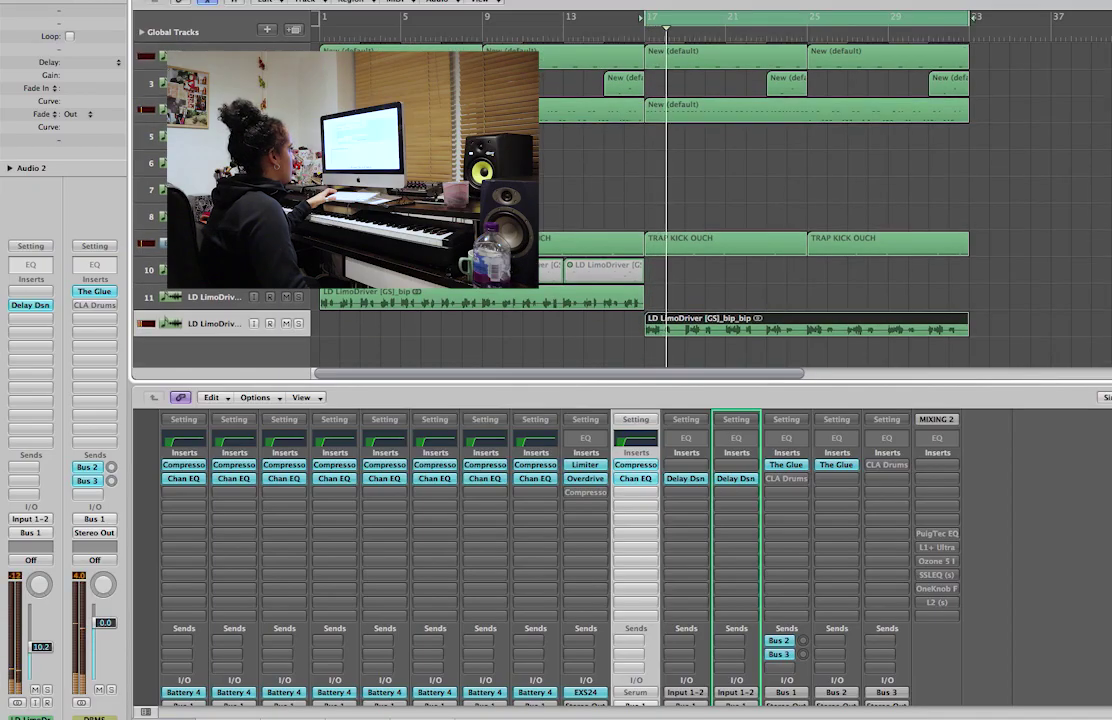
Extend the cycle range back to bar 1 and arrange the original lead to repeat from bar 17, with the half-time bounce at bar 33.
scroll(755, 200, up, 1)
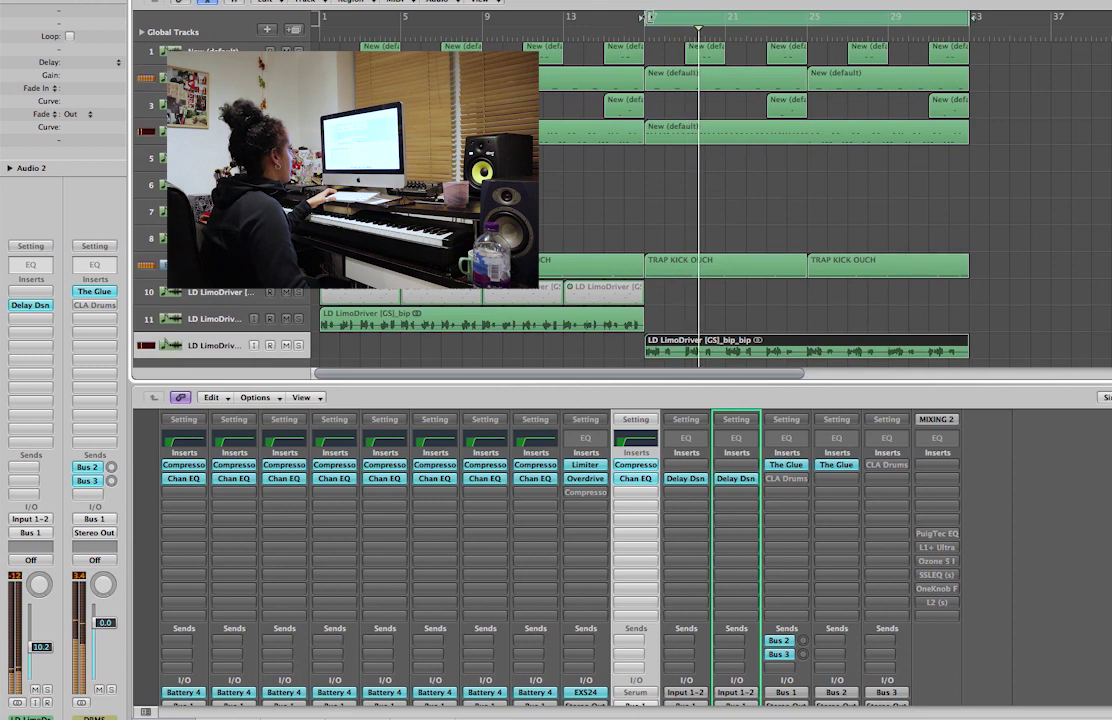
drag(650, 17, 316, 18)
drag(441, 305, 778, 152)
drag(1094, 308, 1072, 342)
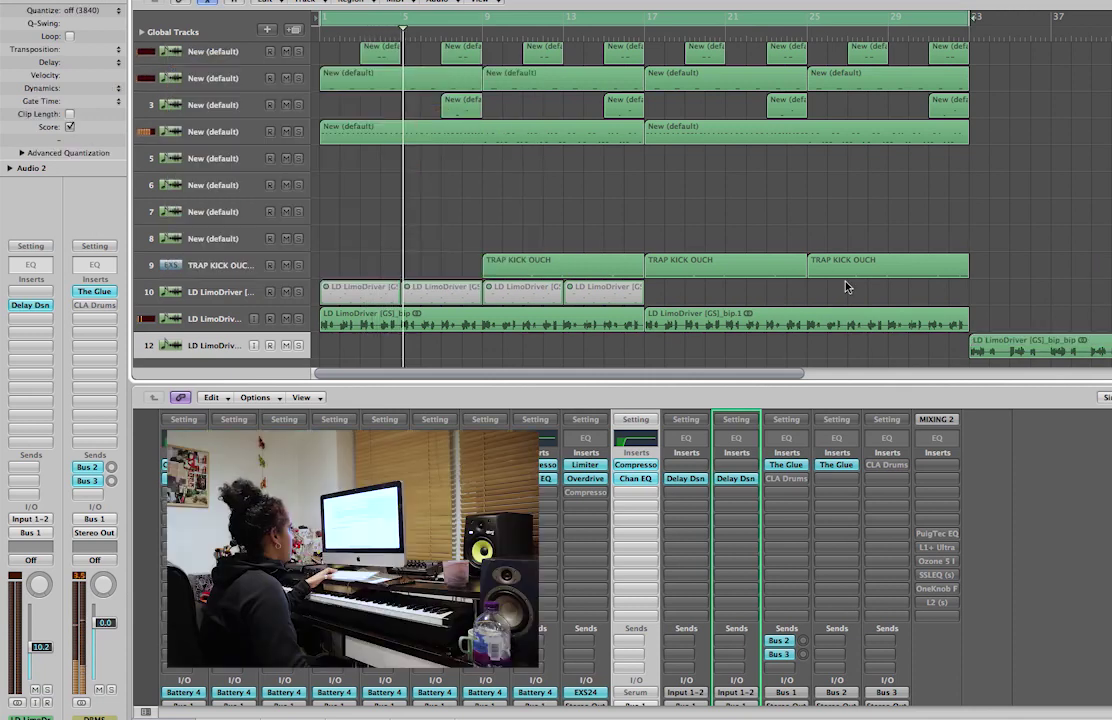
Make the first long note in the kick region at bar 9 start slightly later and audition it from bar 9.
click(577, 276)
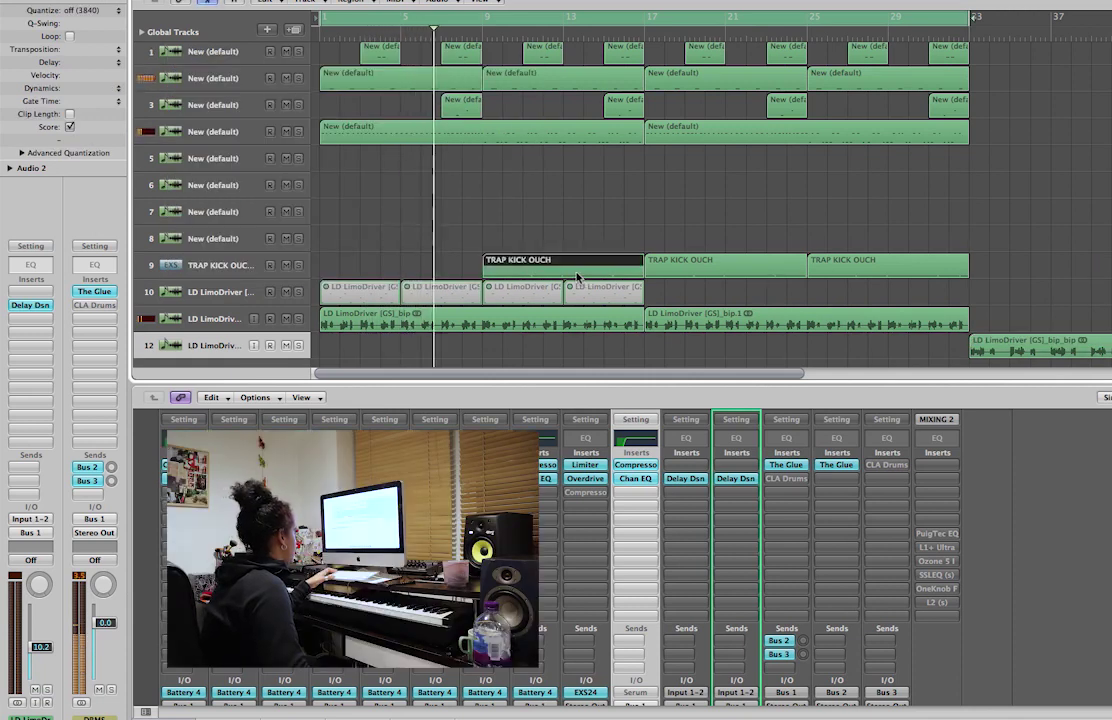
double_click(560, 268)
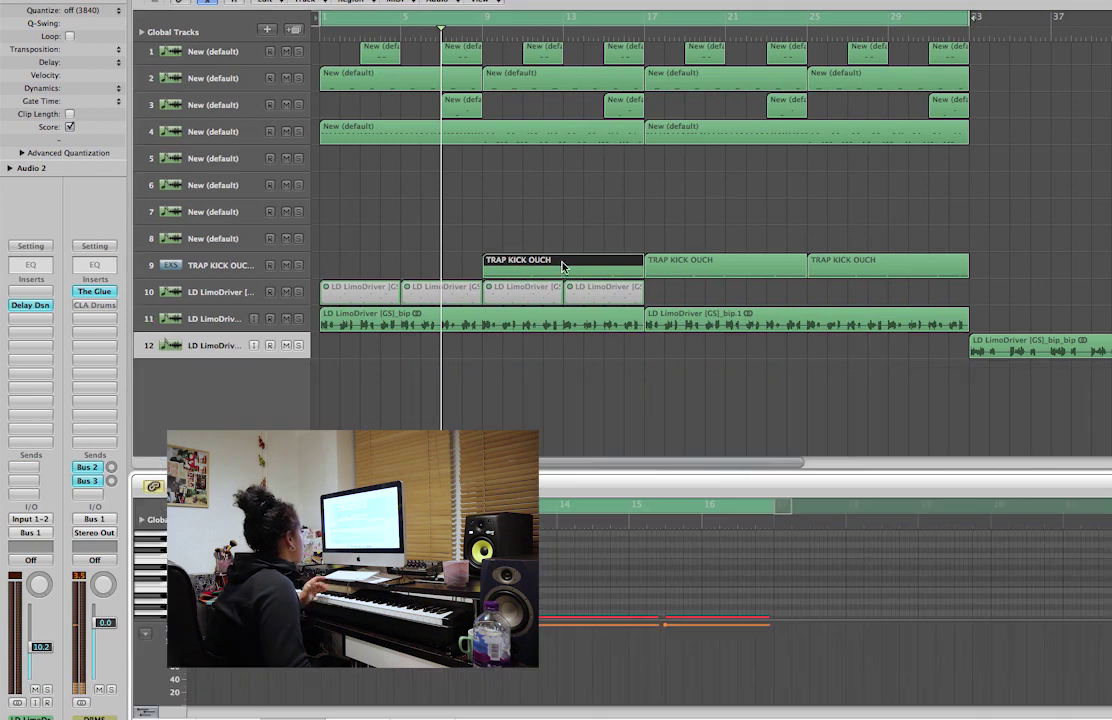
scroll(825, 573, down, 3)
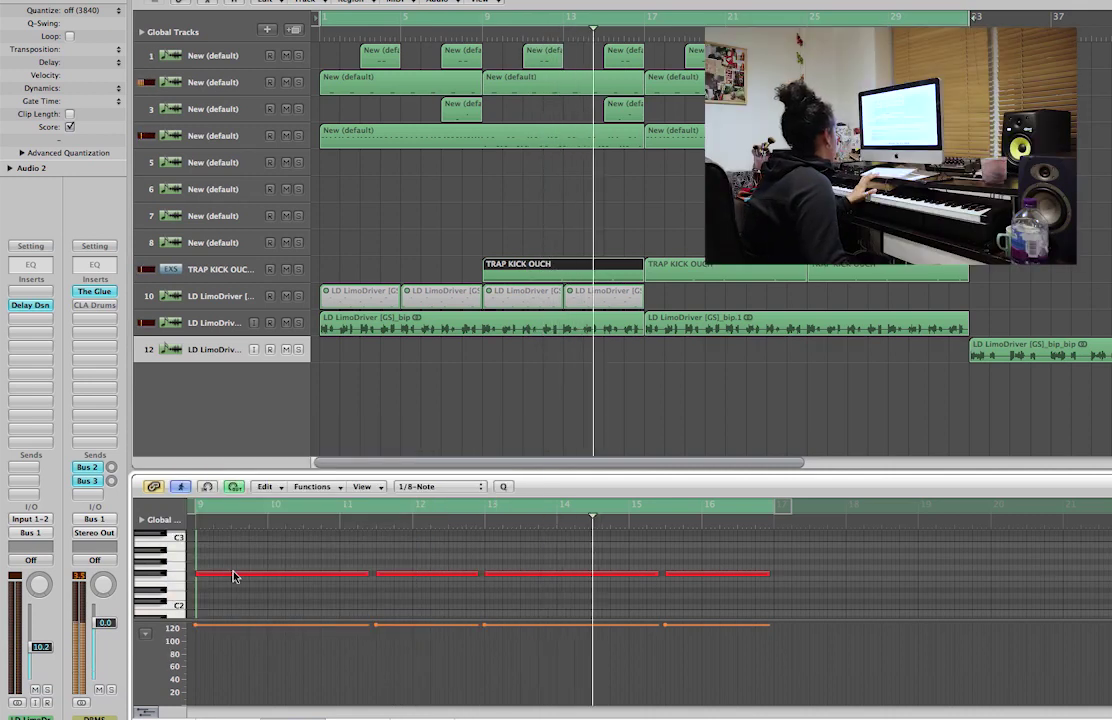
drag(200, 575, 214, 575)
click(480, 34)
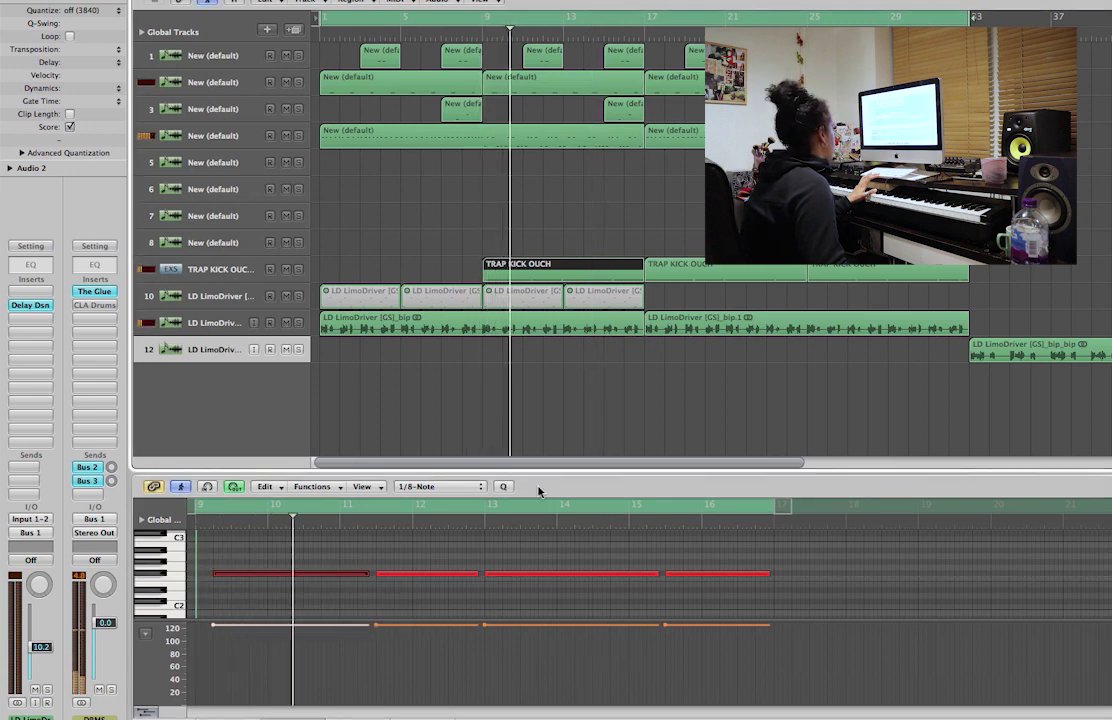
click(490, 575)
click(591, 603)
Shorten the second lead region to end at bar 25 and move the half-time region to start there.
click(719, 291)
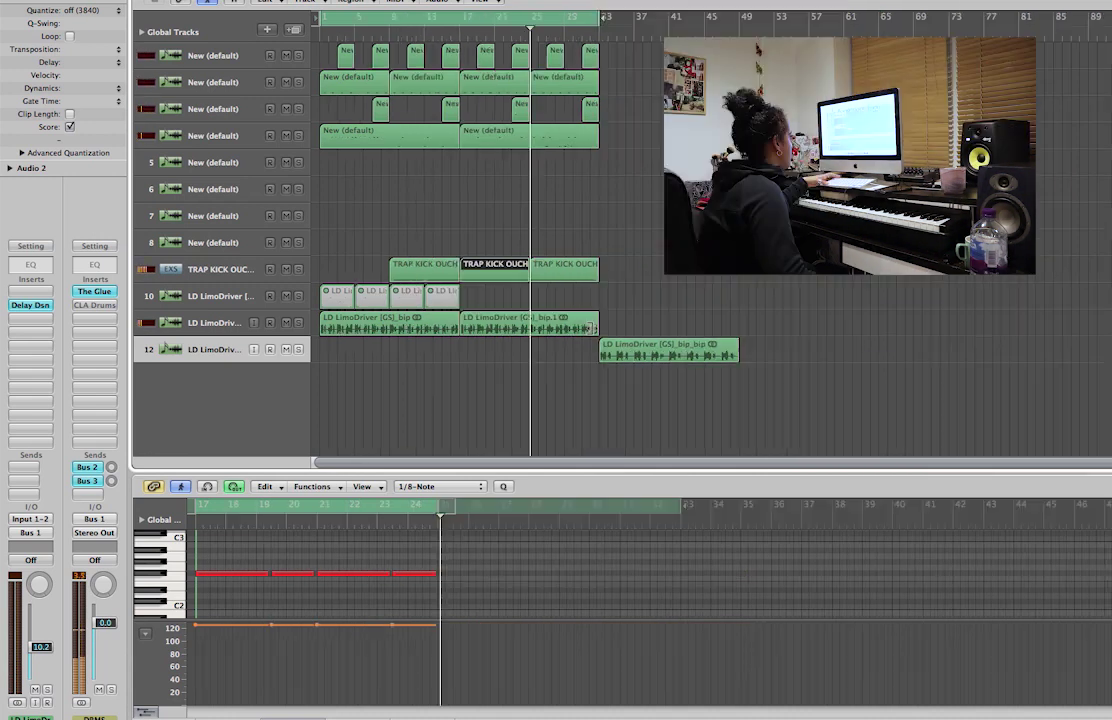
drag(597, 325, 529, 323)
drag(645, 350, 575, 352)
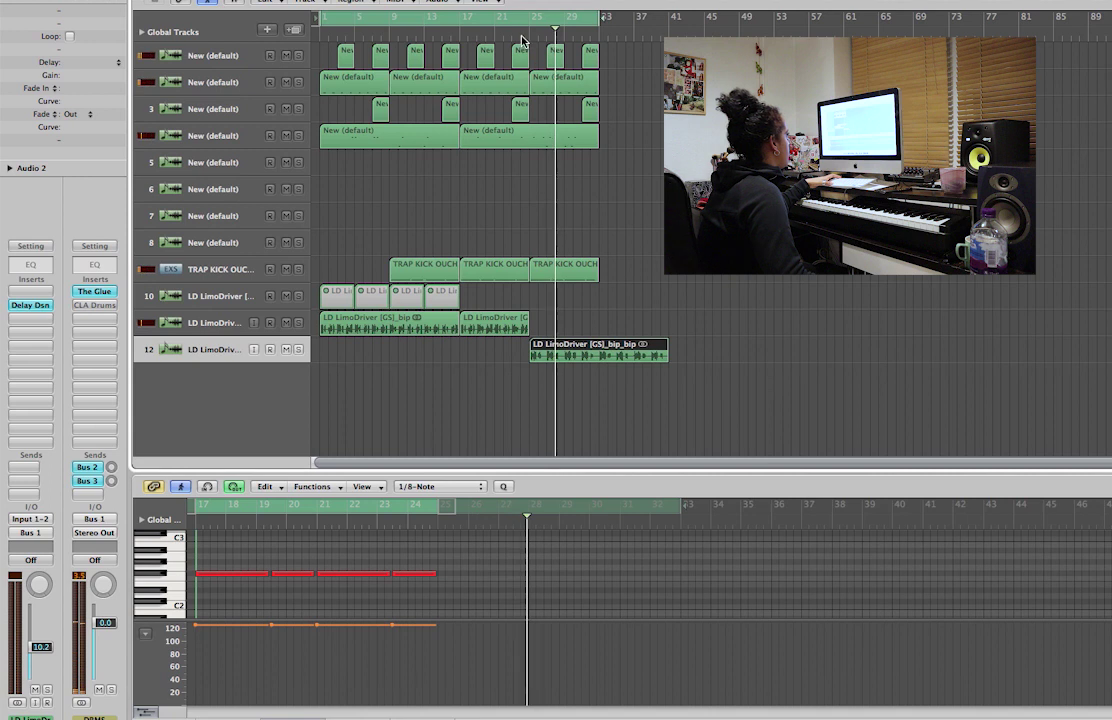
Split the half-time region at bar 33, move its second half to bar 40, and copy the lead region from bar 17 to bar 33.
key(Escape)
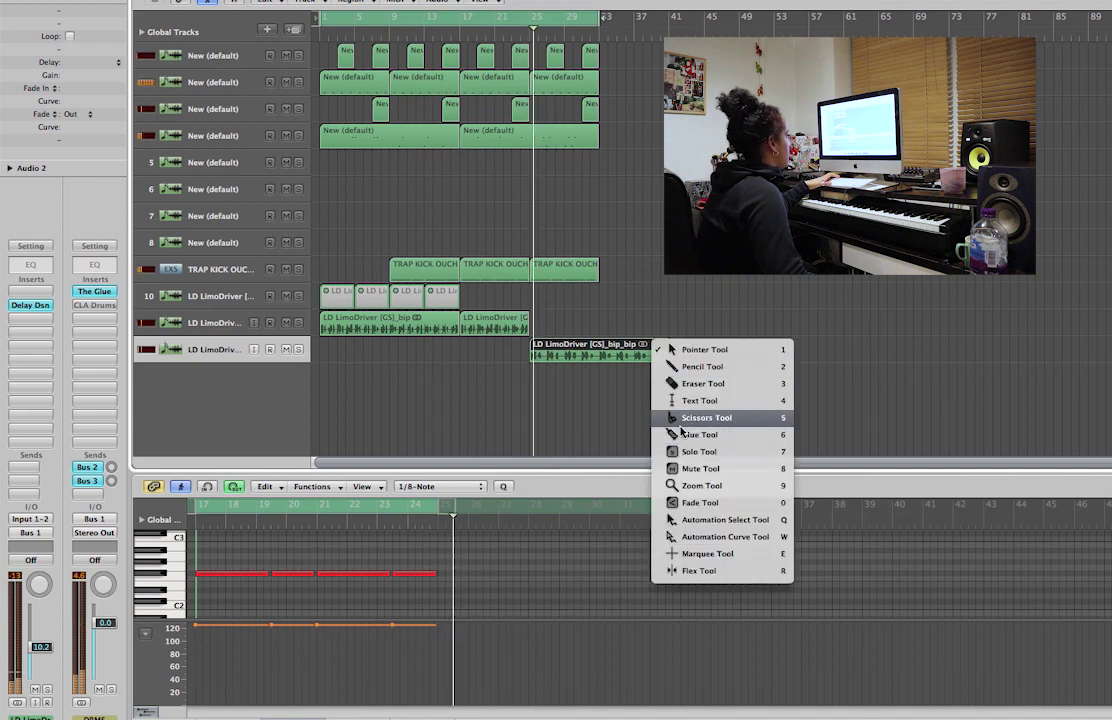
click(672, 417)
click(604, 347)
key(Escape)
click(660, 343)
drag(624, 358, 686, 358)
drag(497, 318, 637, 320)
click(632, 253)
Split the fourth track's second region at bar 25 with the Scissors tool and switch back to the Pointer tool.
key(Escape)
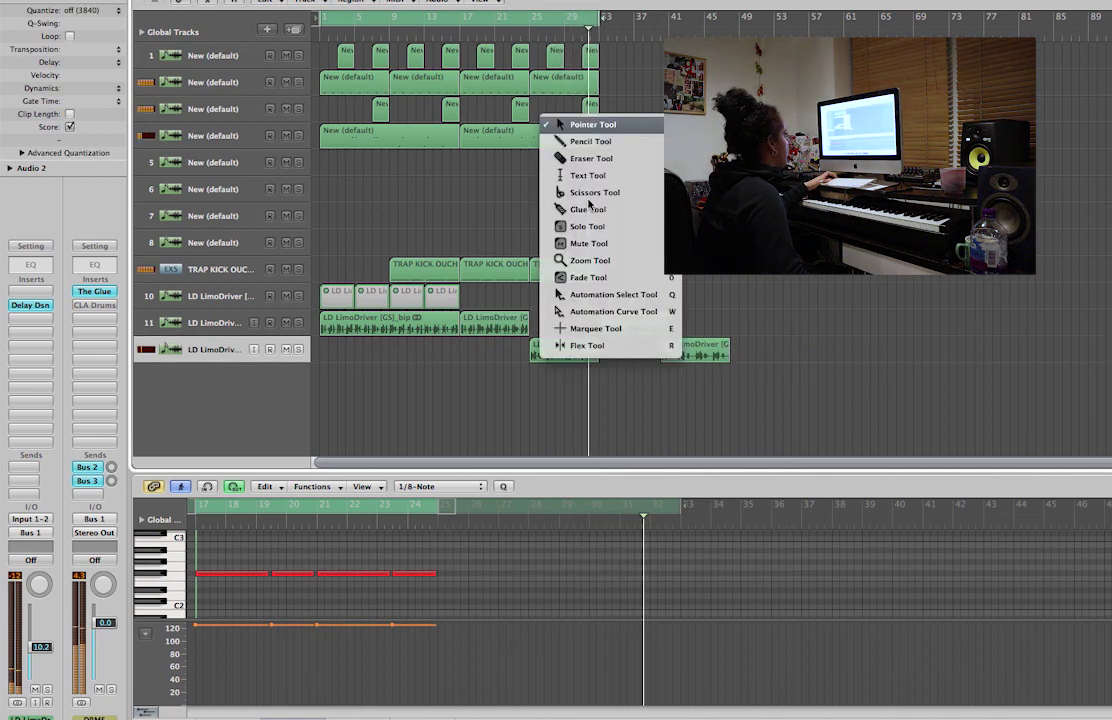
click(600, 192)
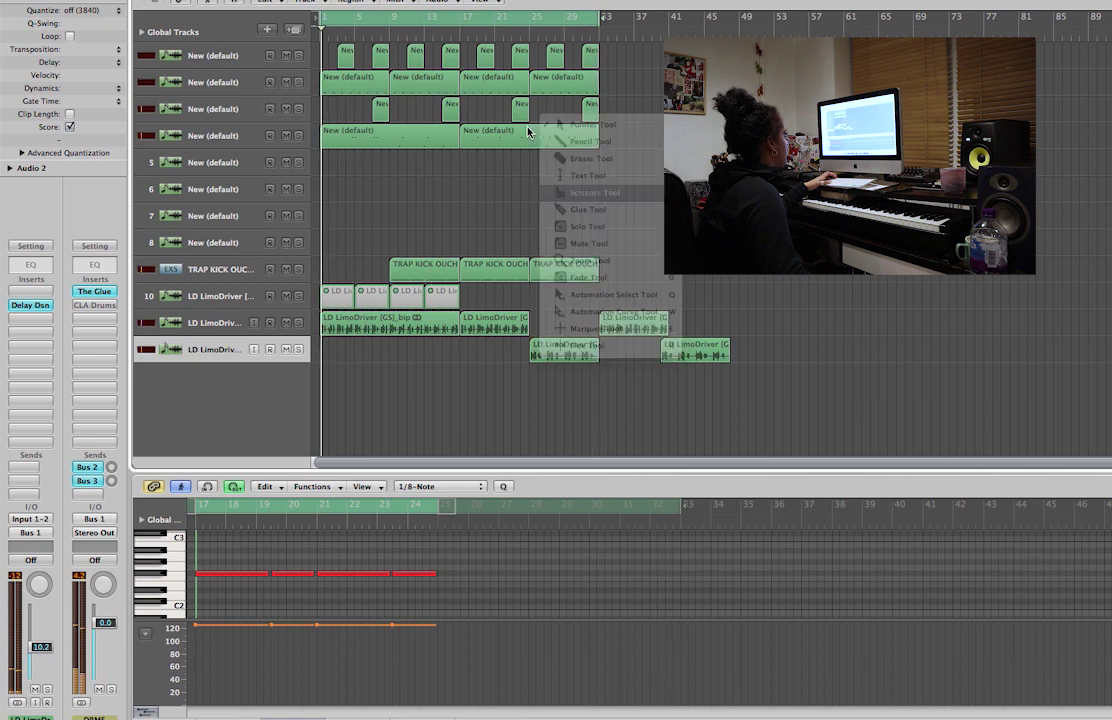
click(531, 146)
key(Escape)
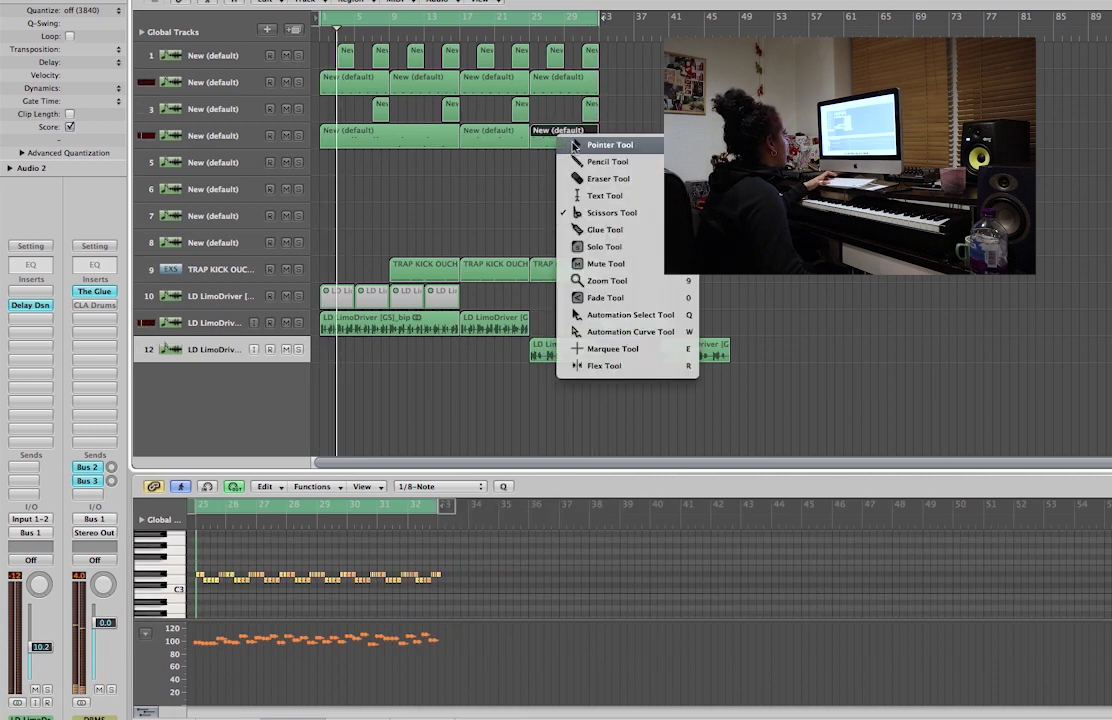
click(575, 146)
Copy the drum and kick regions of bars 25 to 33 to bar 33, and trim the lead region there to end at bar 40.
drag(640, 270, 540, 57)
drag(565, 276, 632, 277)
key(alt)
click(673, 245)
drag(670, 330, 660, 330)
Set the cycle range from bar 25 to bar 48 and copy the last kick region to bar 41.
drag(597, 20, 730, 33)
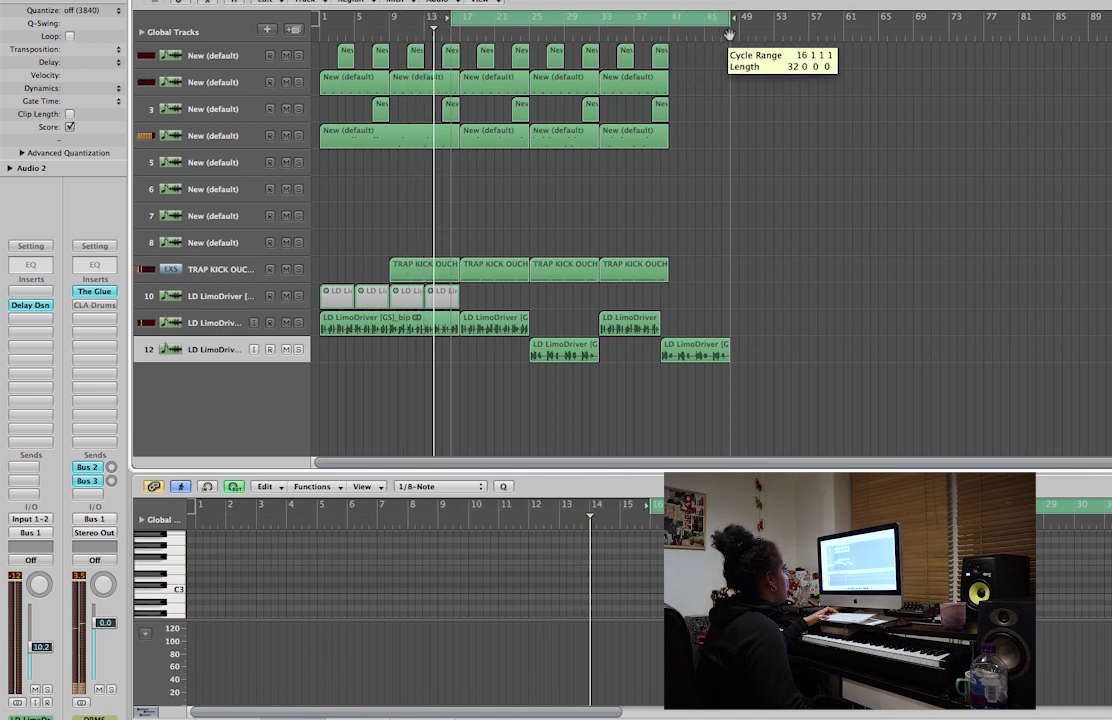
drag(453, 30, 531, 42)
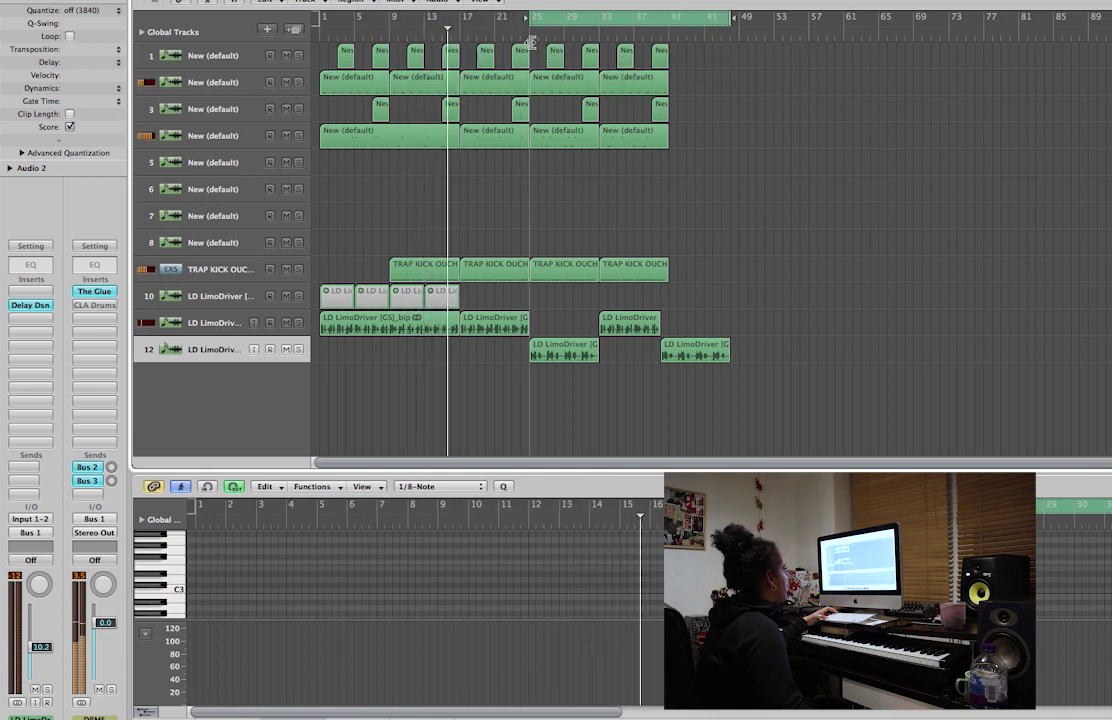
drag(657, 274, 714, 277)
click(787, 257)
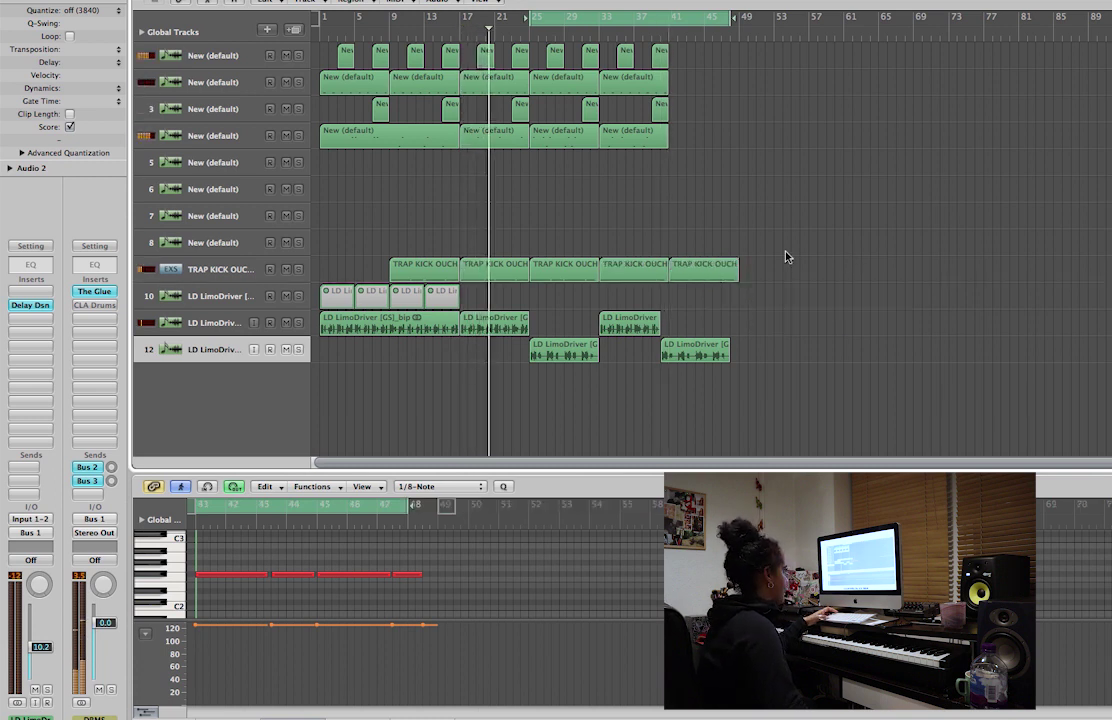
Swap the lead and half-time regions so the half-time parts start at bars 17 and 33, and adjust the cycle start.
drag(539, 354, 547, 328)
drag(530, 20, 462, 20)
key(Return)
click(700, 368)
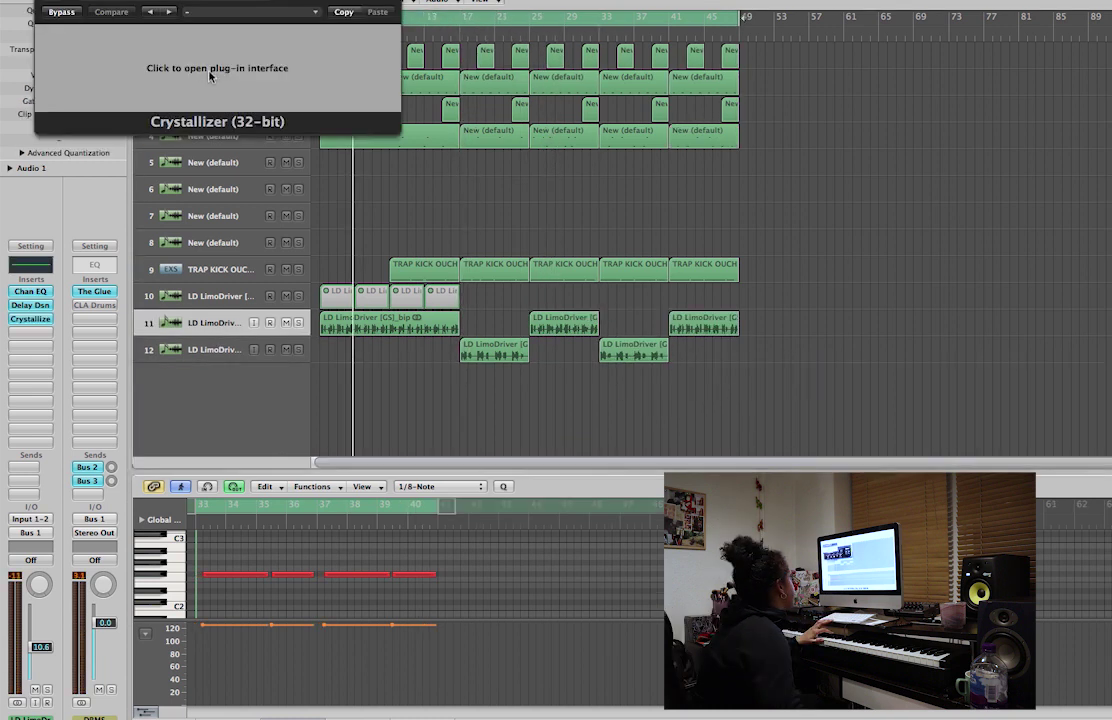
Open the Crystallizer interface on the original lead audio track, turn its mix towards dry and close it.
click(211, 76)
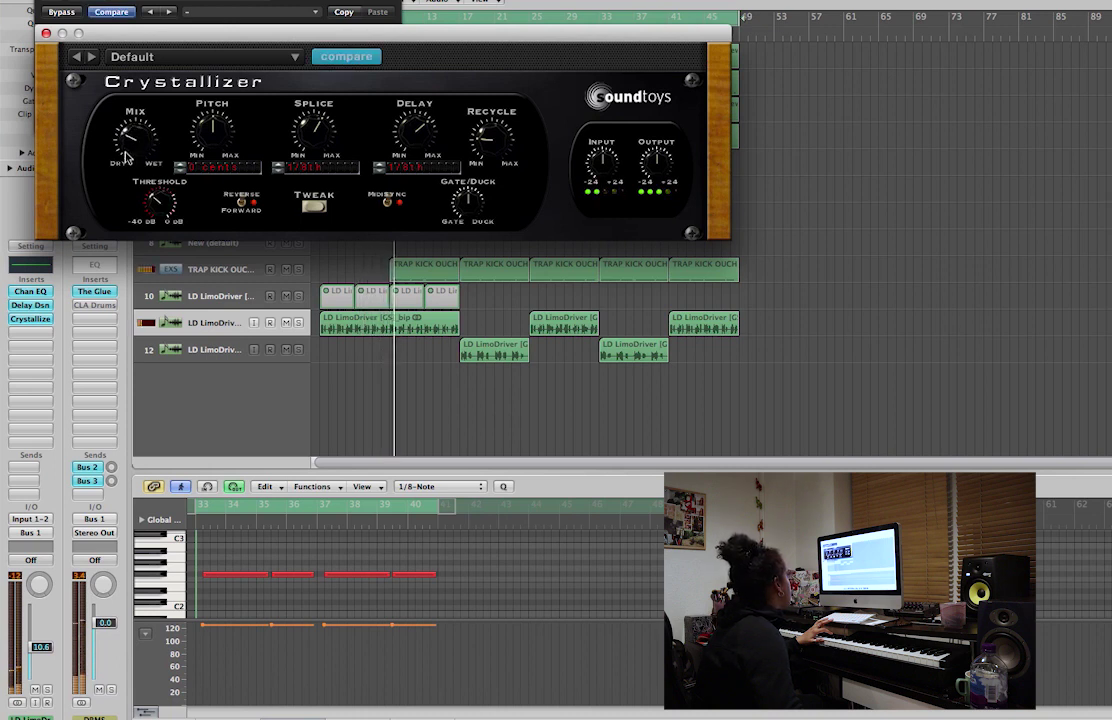
click(44, 35)
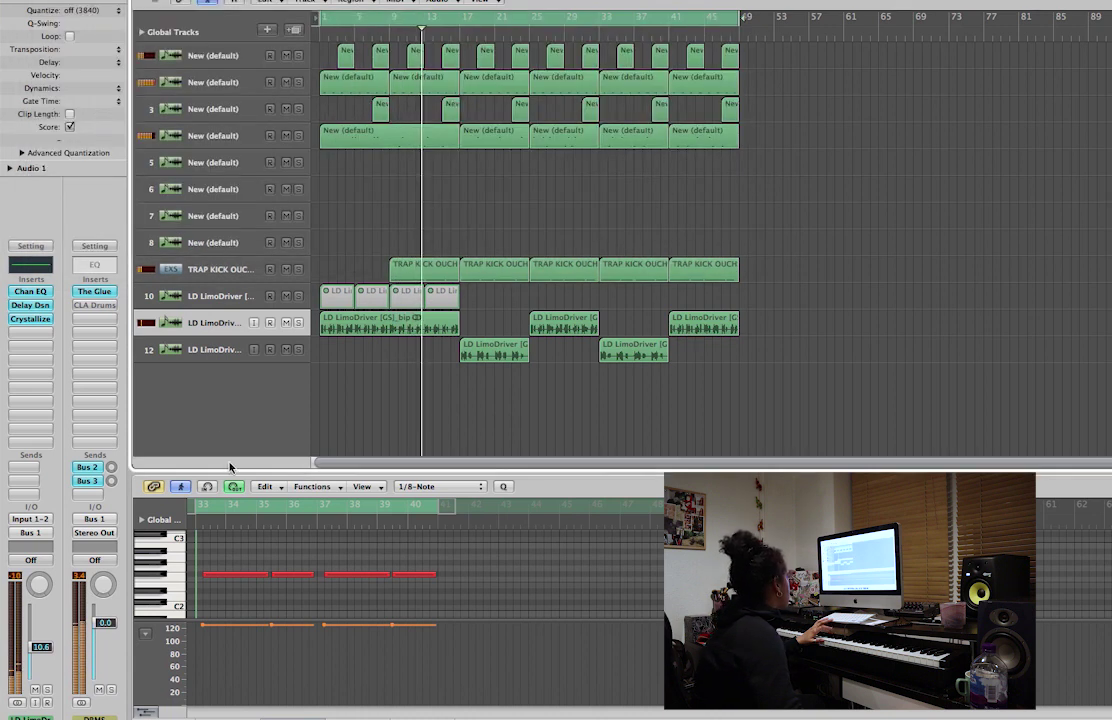
Show the mixer and set the Delay Designer's wet level on the original lead audio track to -14.0 dB.
key(x)
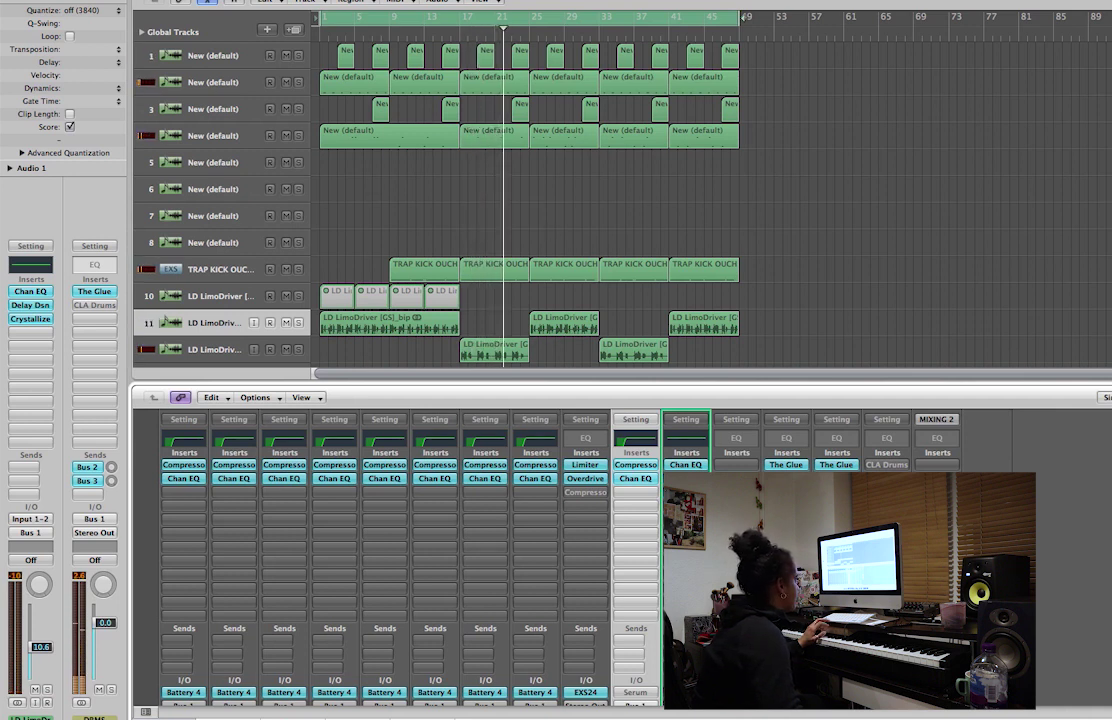
key(v)
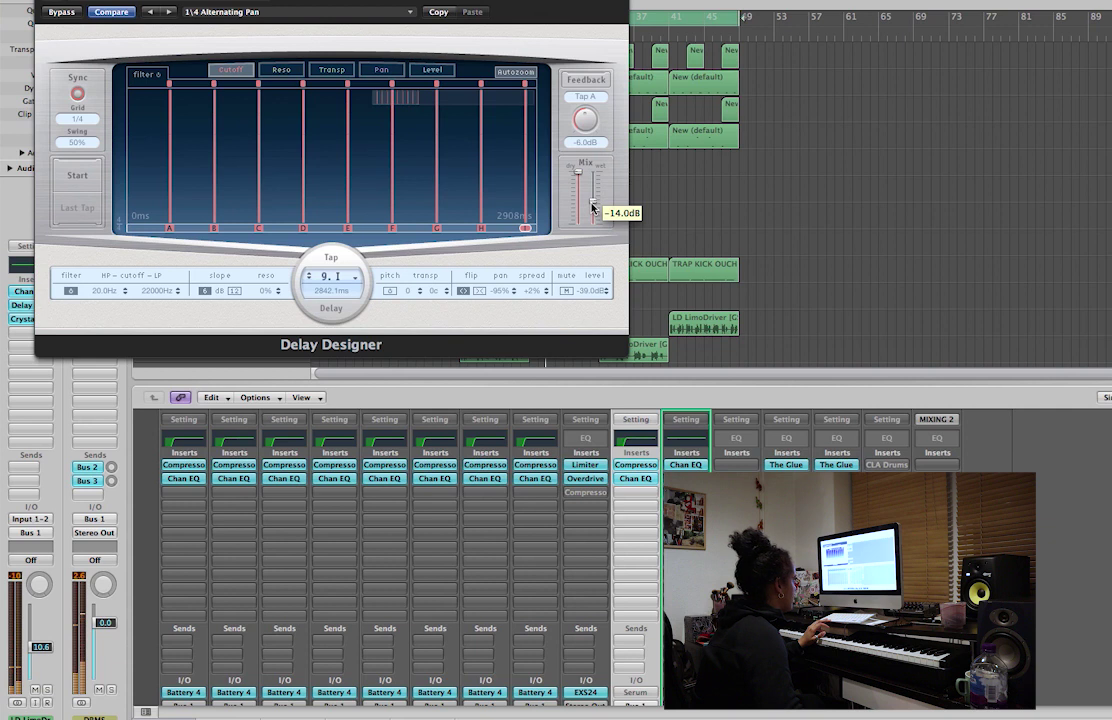
click(46, 2)
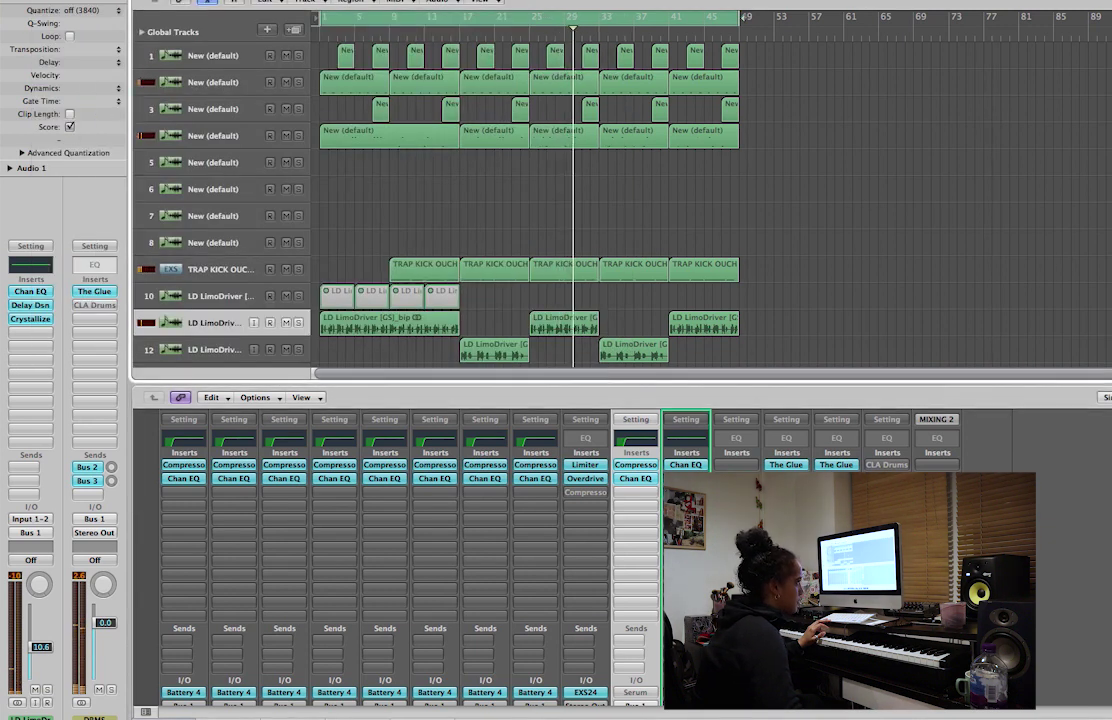
Lower the volumes of the original and half-time lead audio tracks together, bringing the half-time lead to -14.4 dB.
key(ctrl+Up)
key(super+Right)
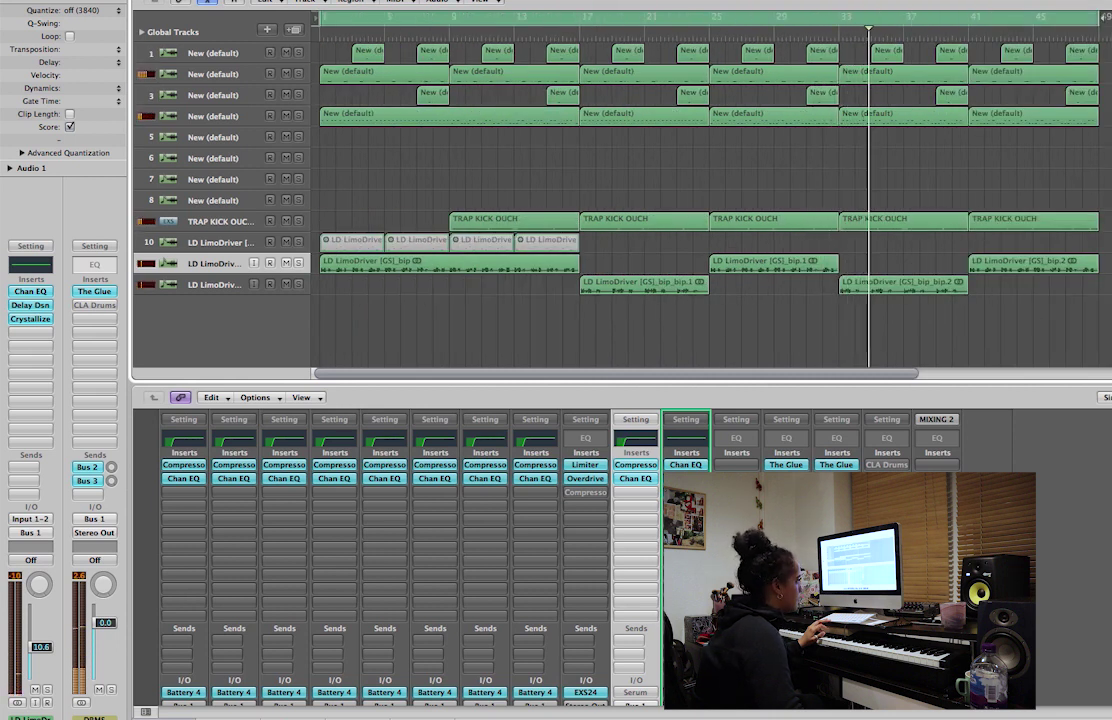
key(ctrl+Left)
key(ctrl+Left)
key(ctrl+Right)
key(ctrl+Right)
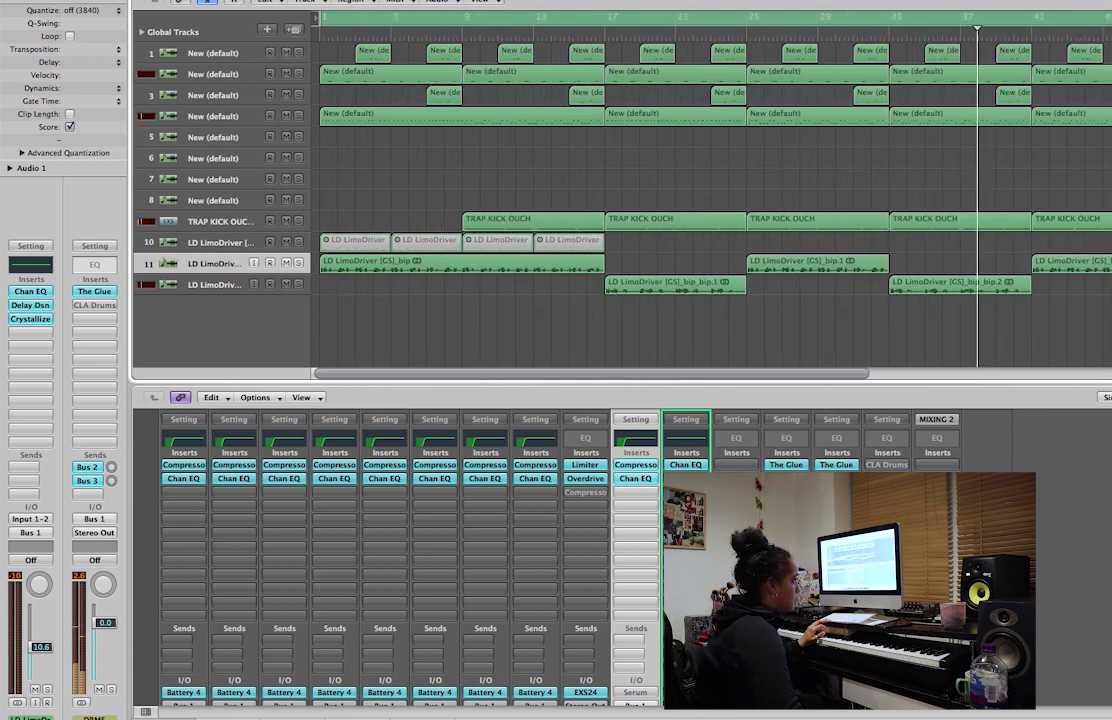
click(188, 287)
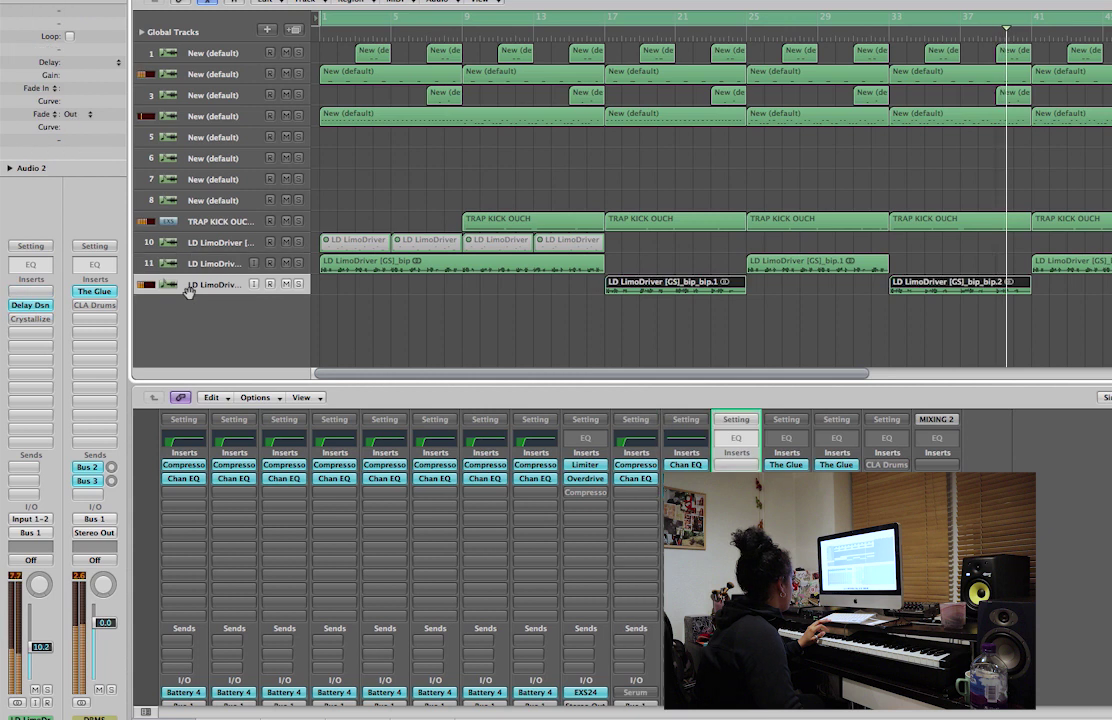
scroll(400, 550, down, 5)
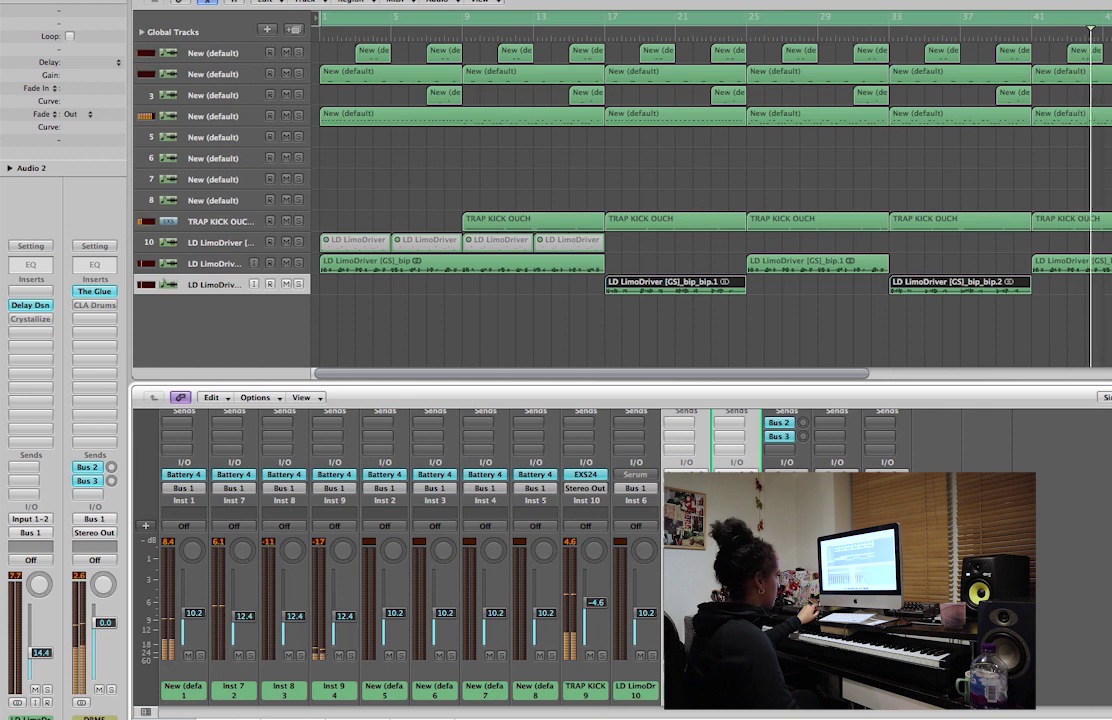
Lower the faders of instrument channels 1 to 10 together by about 3 dB, reselect the half-time lead track and restart playback.
click(637, 684)
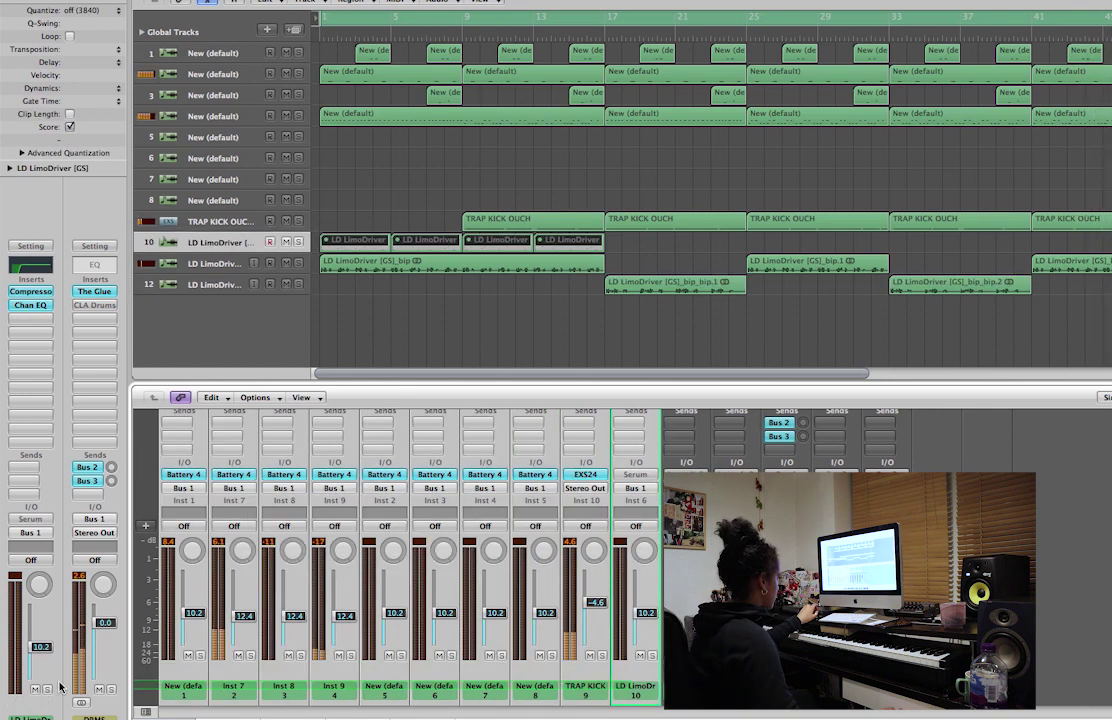
drag(342, 616, 342, 621)
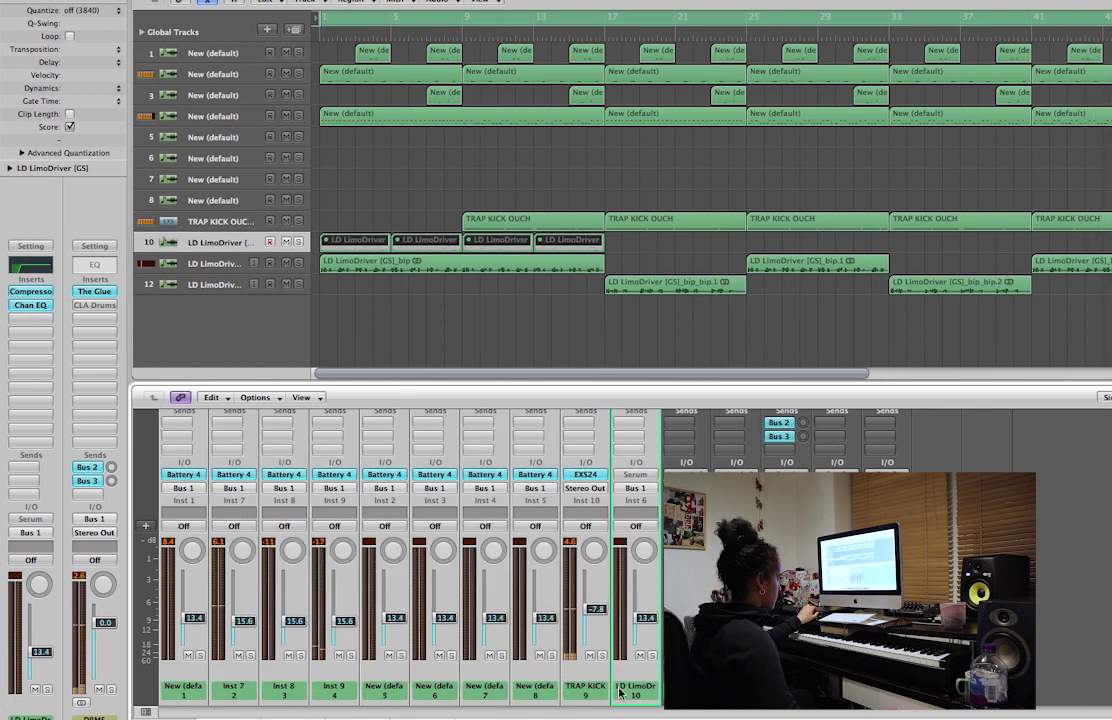
click(736, 686)
key(space)
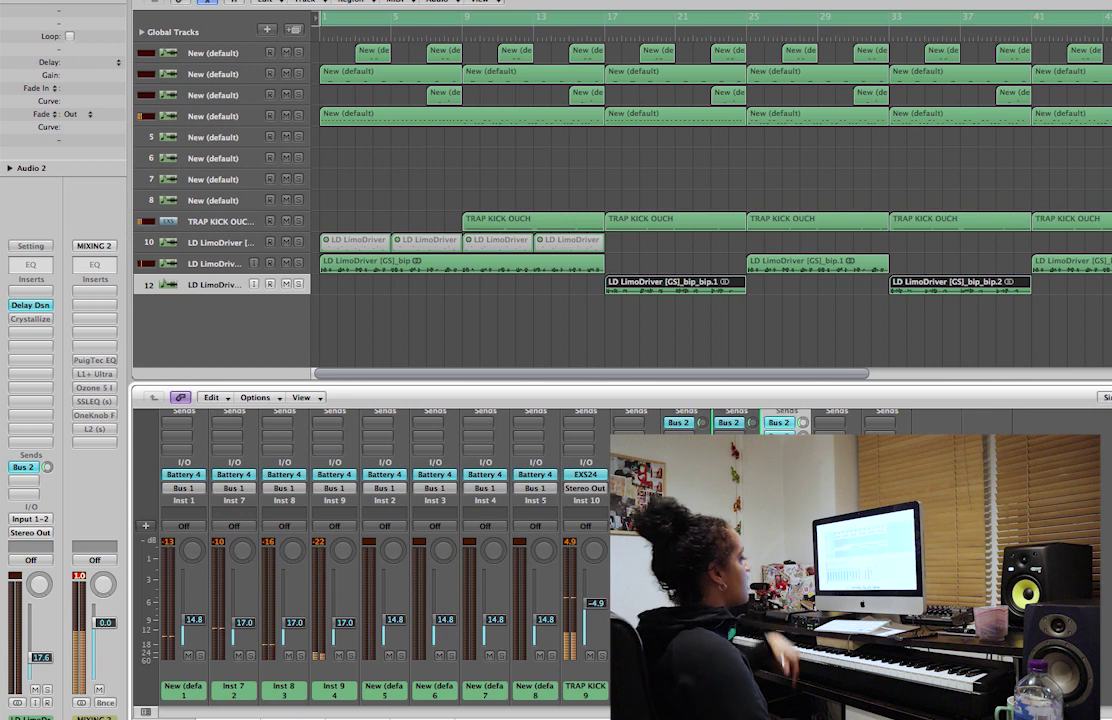
Try the Cableguys ShaperBox2 effect on a free insert of the half-time lead track.
click(30, 340)
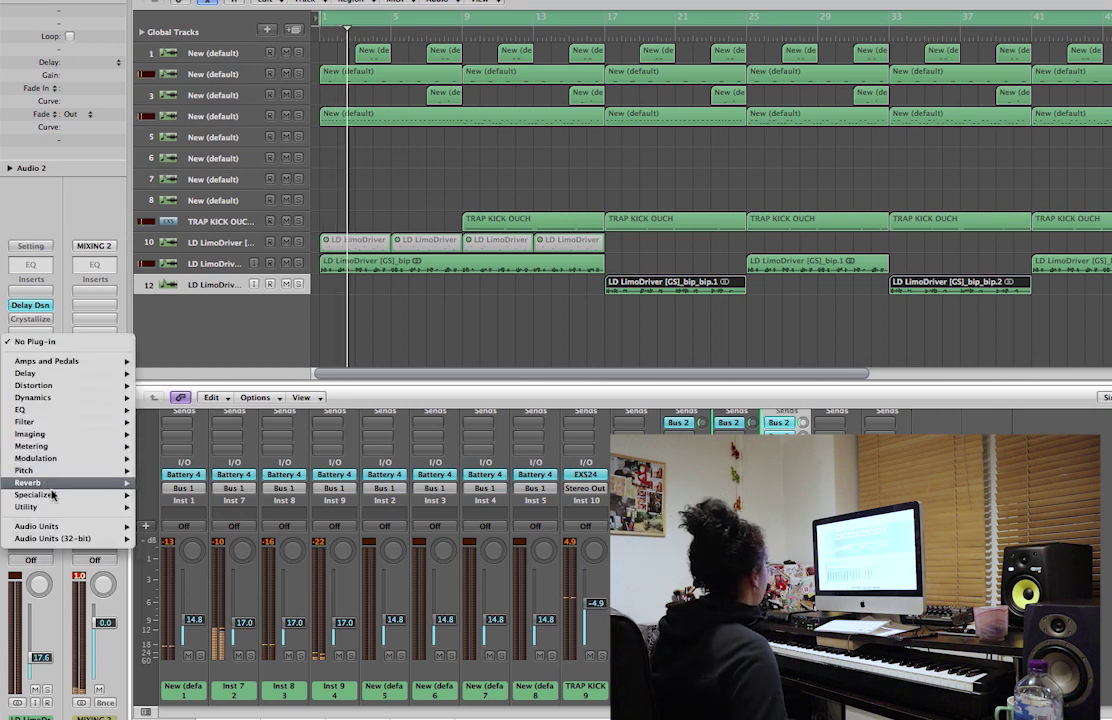
mouse_move(40, 526)
mouse_move(155, 540)
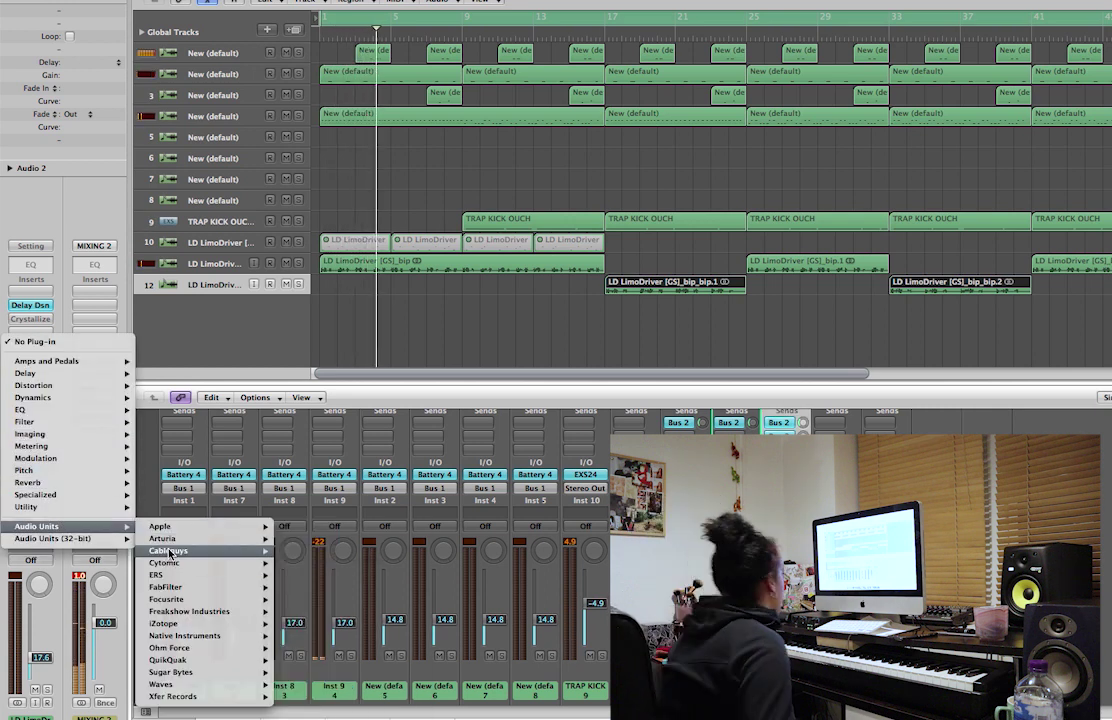
mouse_move(330, 575)
click(398, 575)
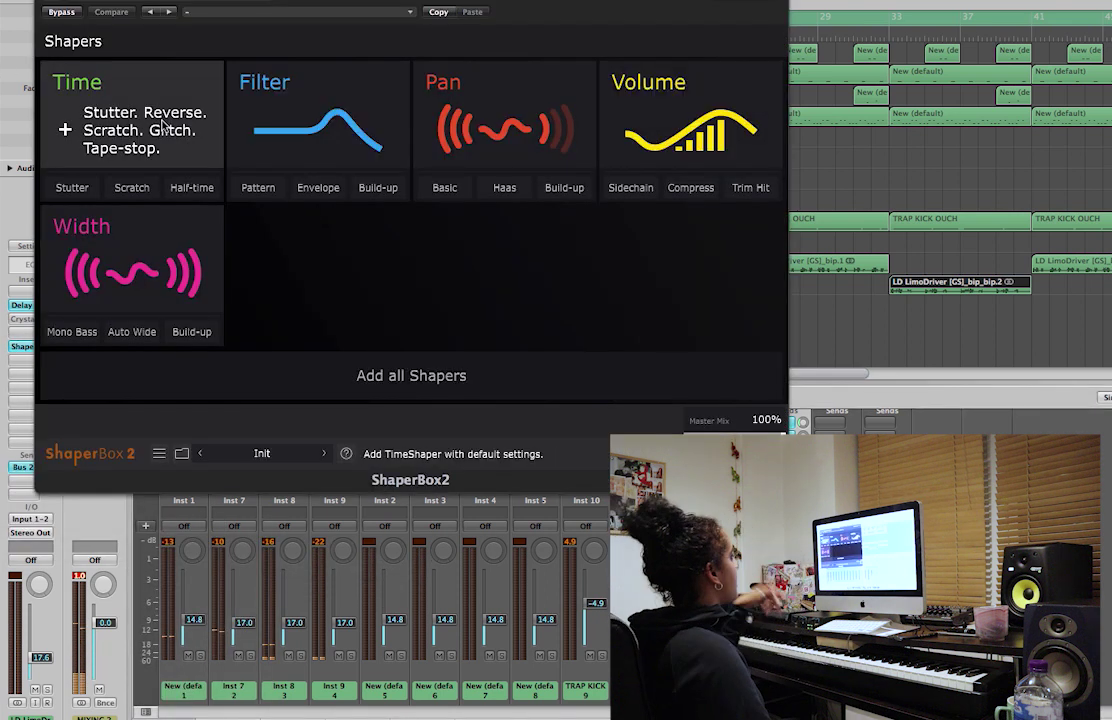
Try the Time shaper with two stepped Stutter 1 curves on the half-time lead, and remove ShaperBox2 from the track.
click(162, 125)
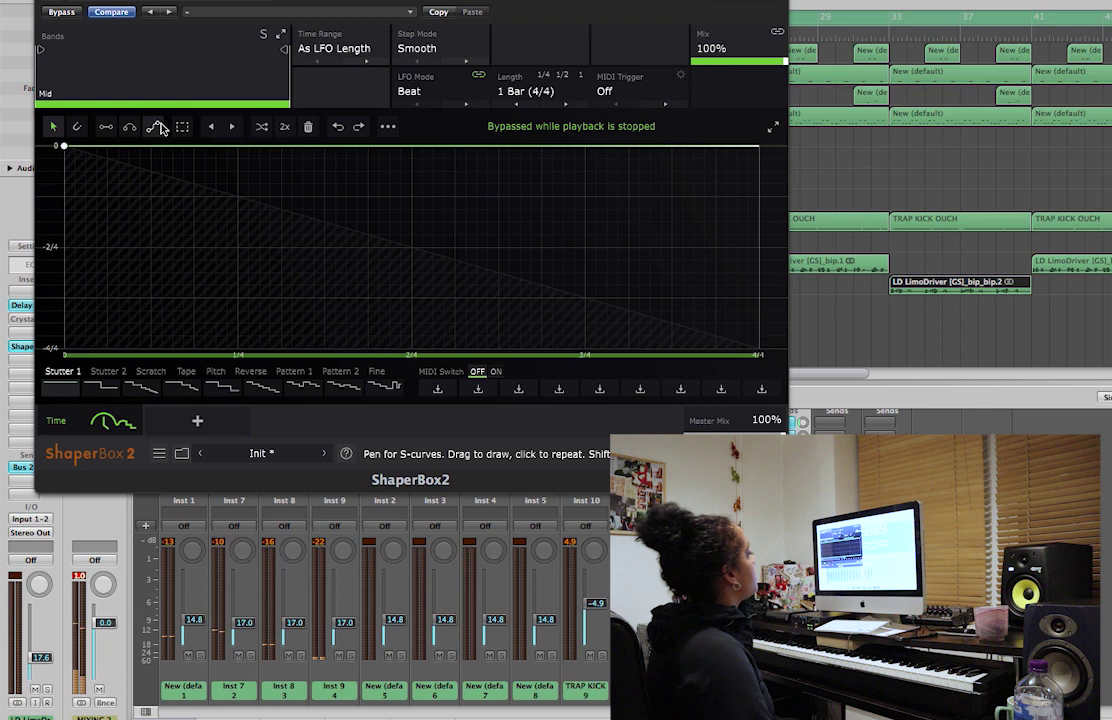
click(199, 385)
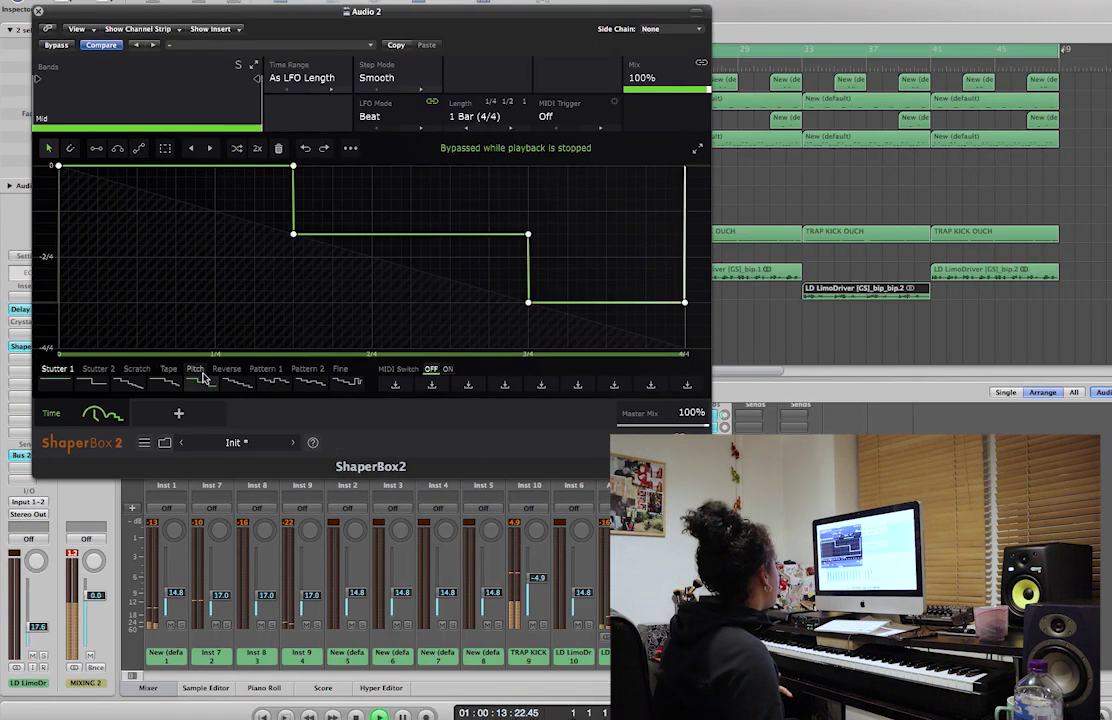
drag(180, 14, 574, 20)
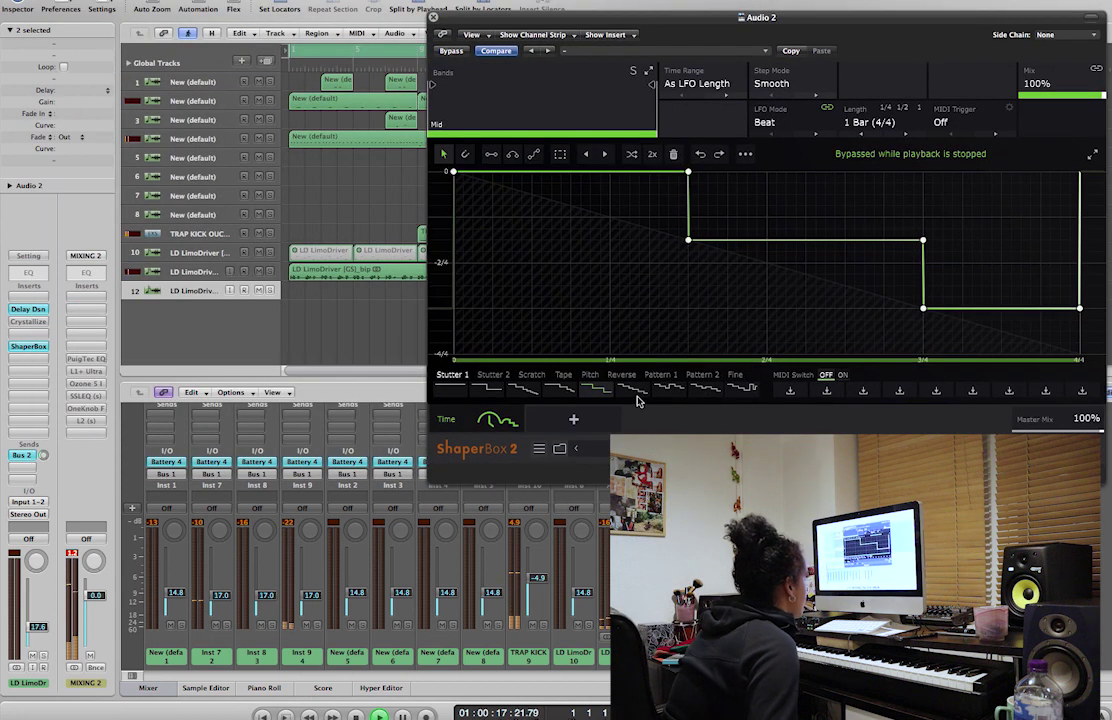
click(640, 392)
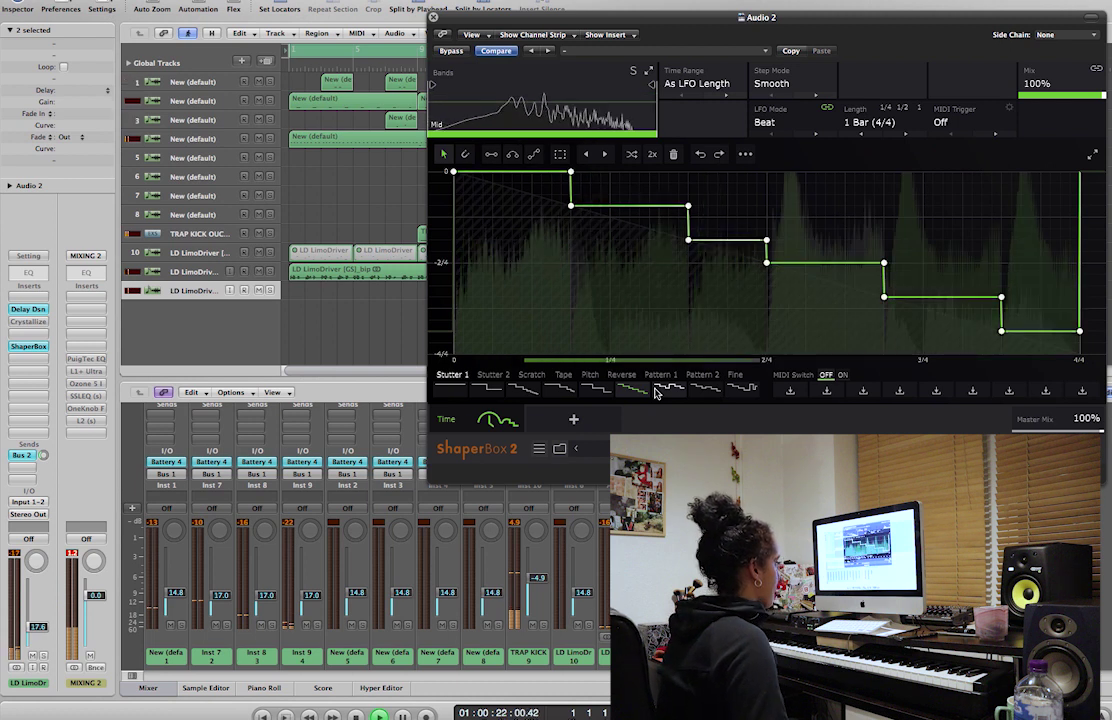
drag(690, 17, 969, 3)
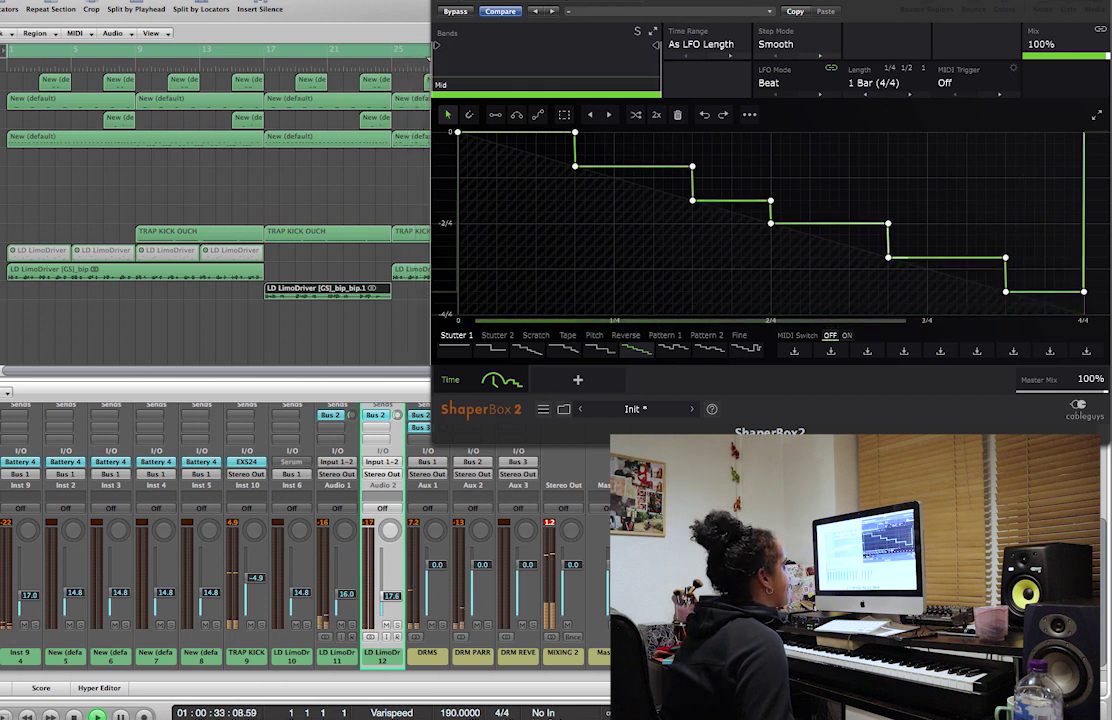
key(super+w)
scroll(427, 497, up, 5)
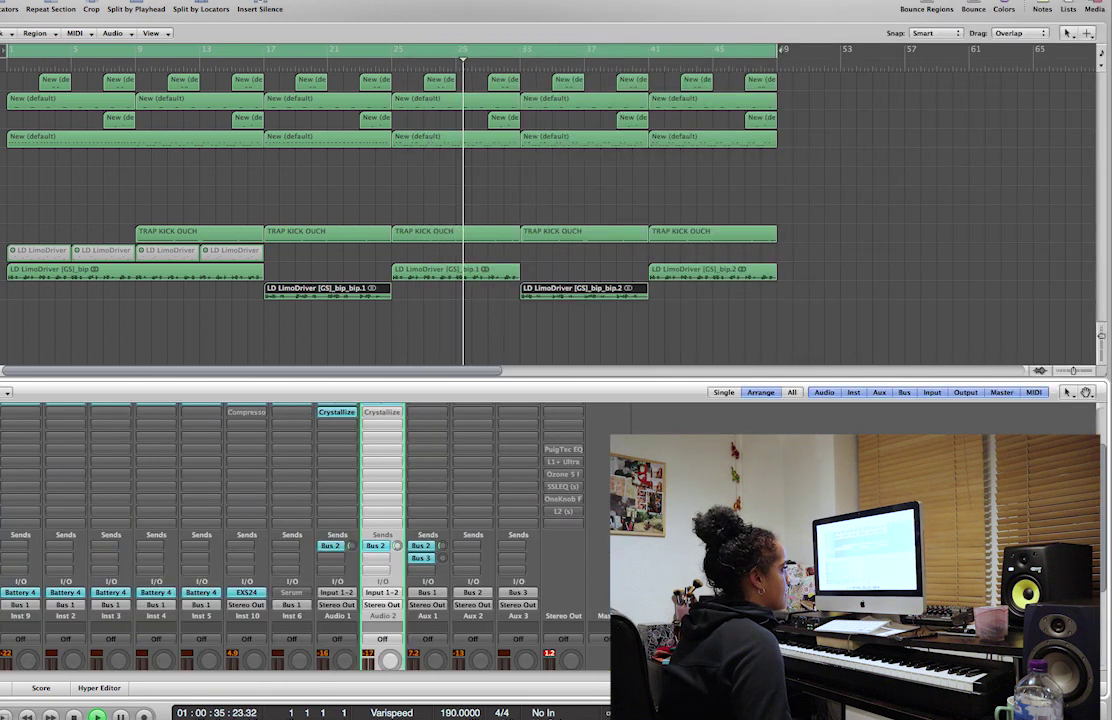
Insert ShaperBox2 on the DRMS bus, add its Time shaper and choose a descending Pattern 1 curve.
click(396, 489)
mouse_move(433, 653)
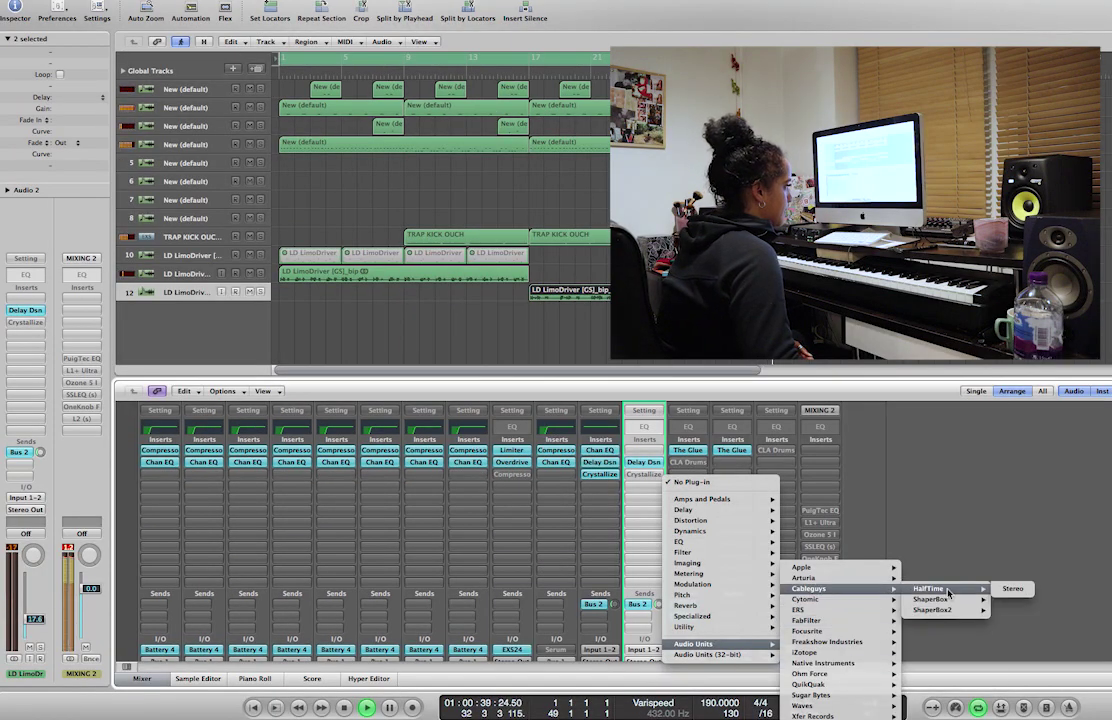
click(993, 615)
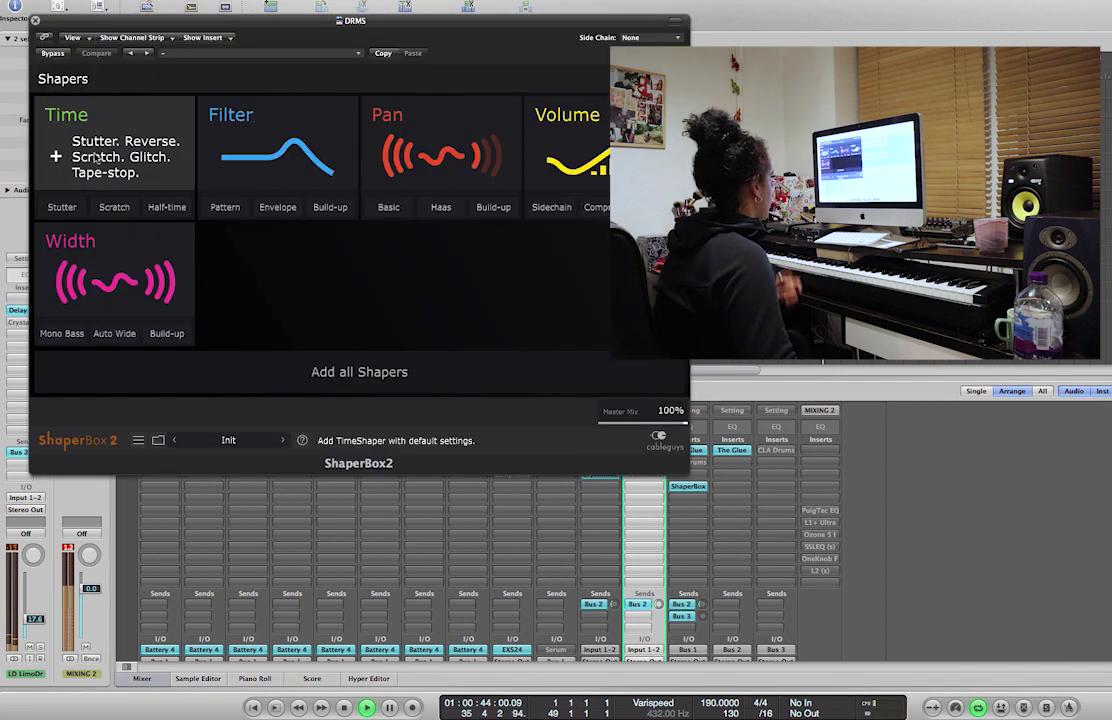
click(98, 160)
click(256, 368)
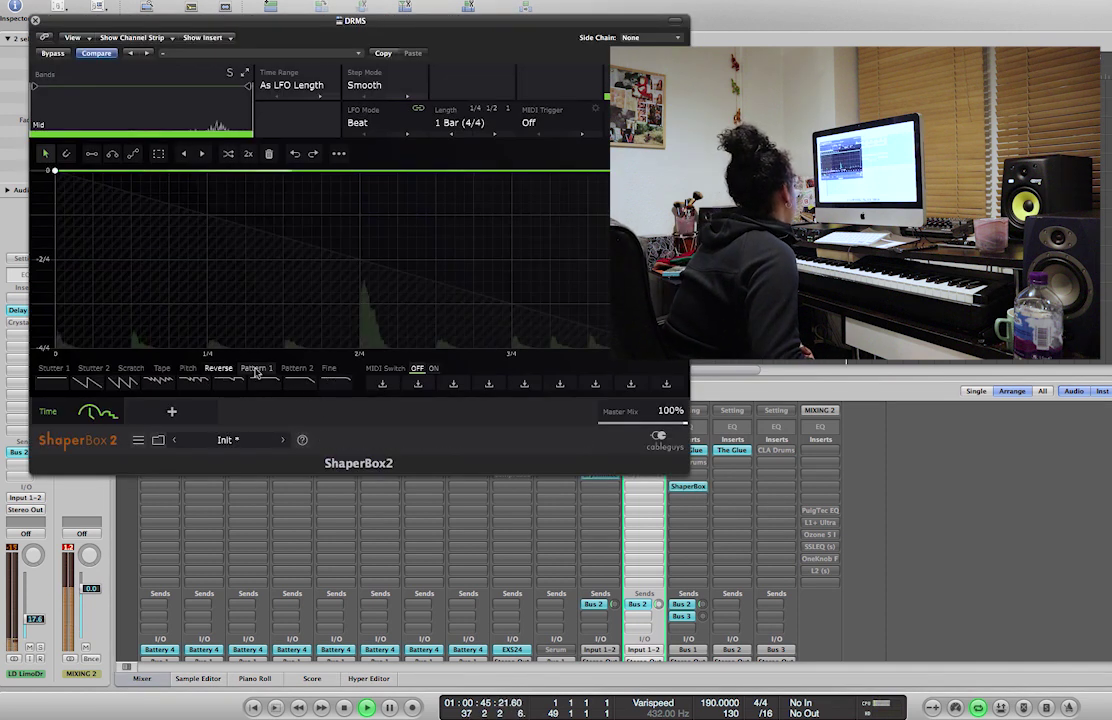
click(260, 383)
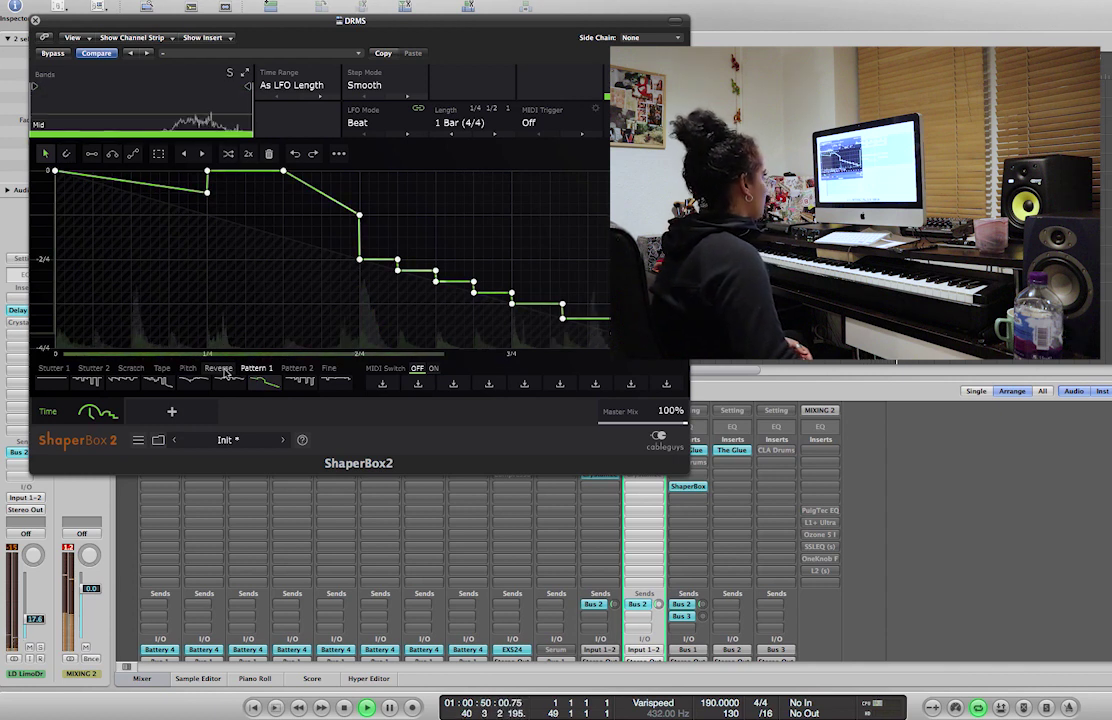
Move the DRMS ShaperBox2 window clear of the arrangement and mixer, and leave the effect bypassed.
drag(74, 21, 283, 266)
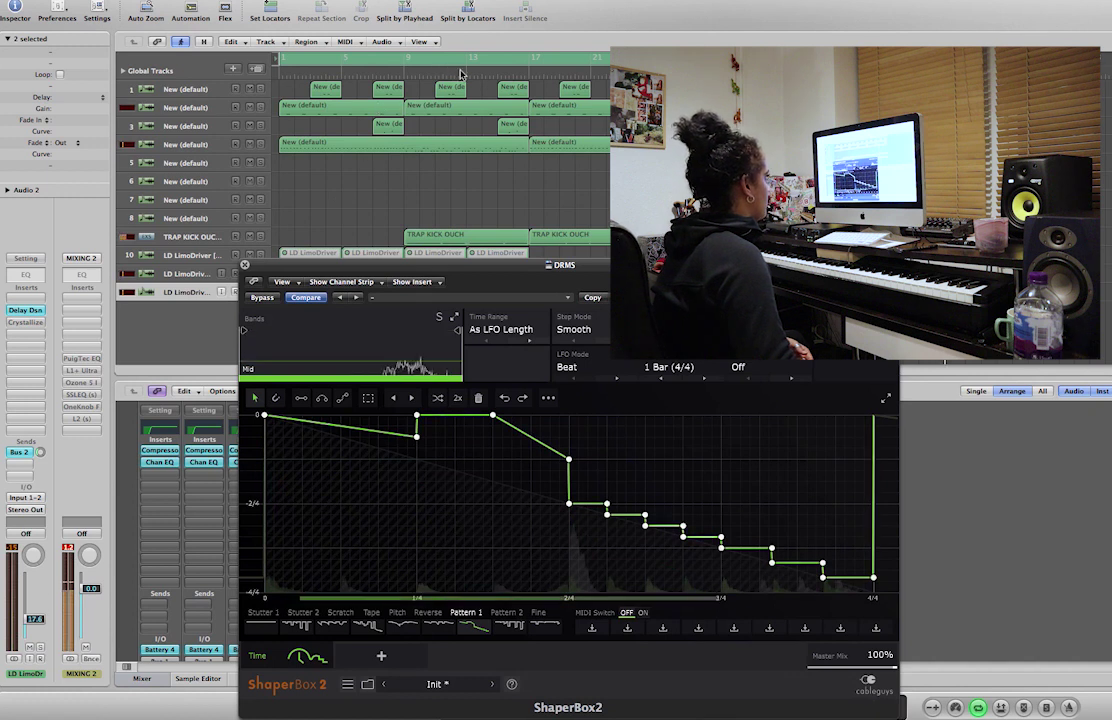
click(268, 299)
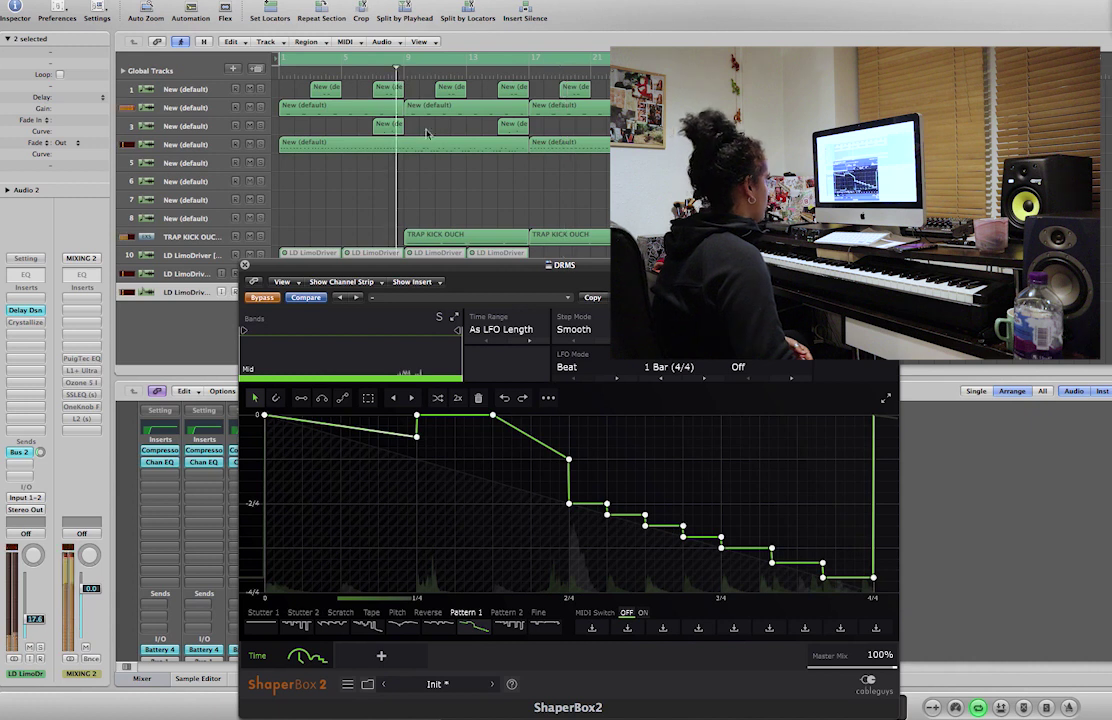
click(25, 534)
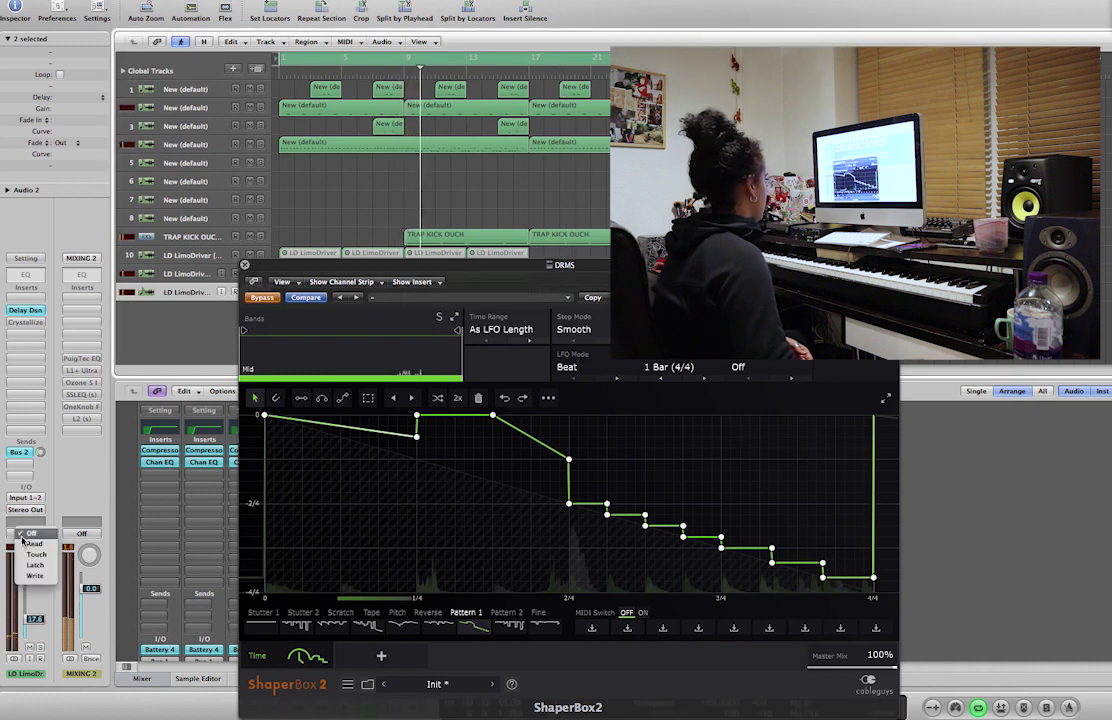
click(307, 438)
drag(664, 268, 1099, 48)
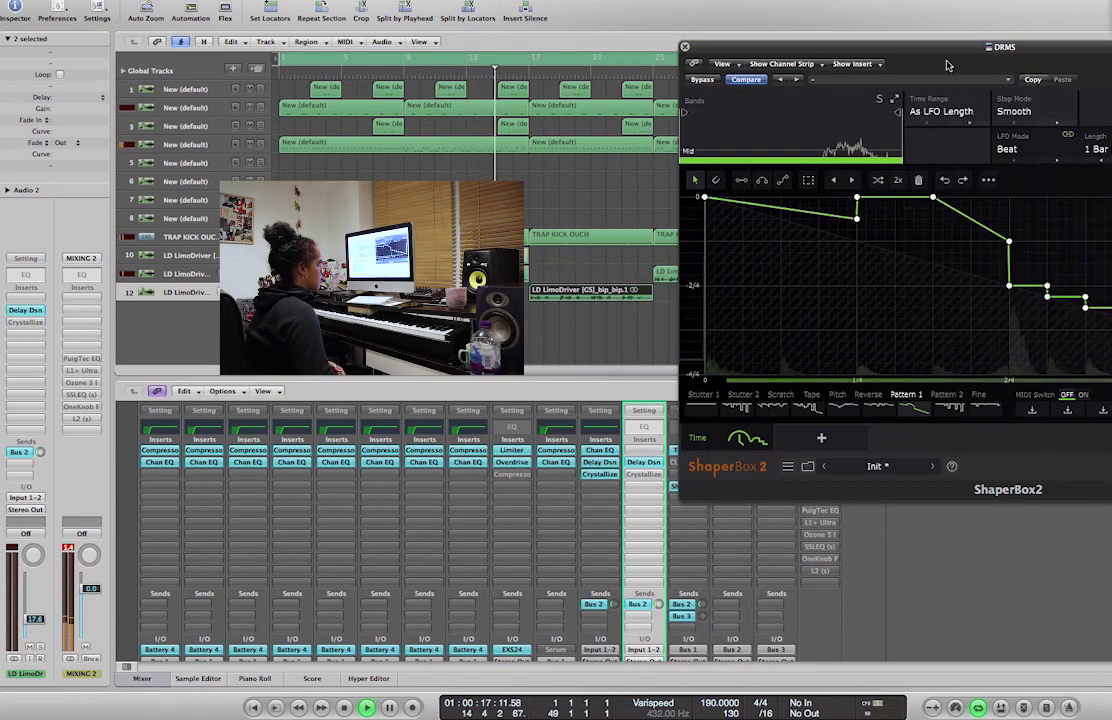
drag(946, 50, 909, 10)
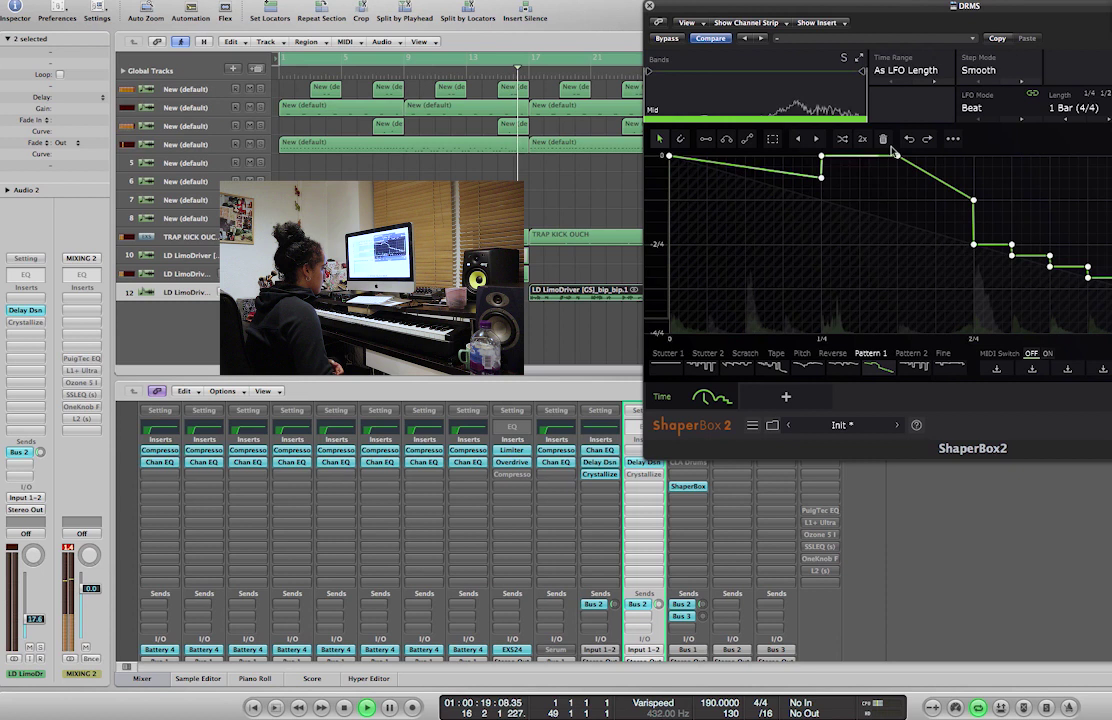
click(670, 40)
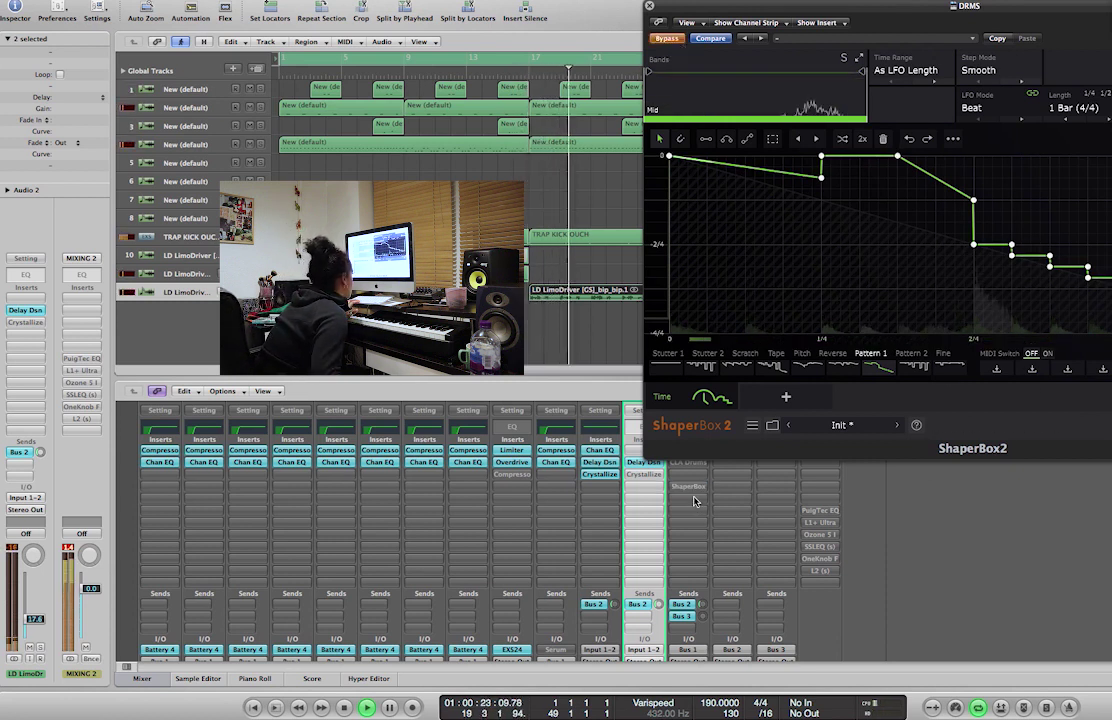
Set the automation mode of the DRMS bus to Touch and add the bus to the arrangement as a track.
scroll(960, 587, down, 5)
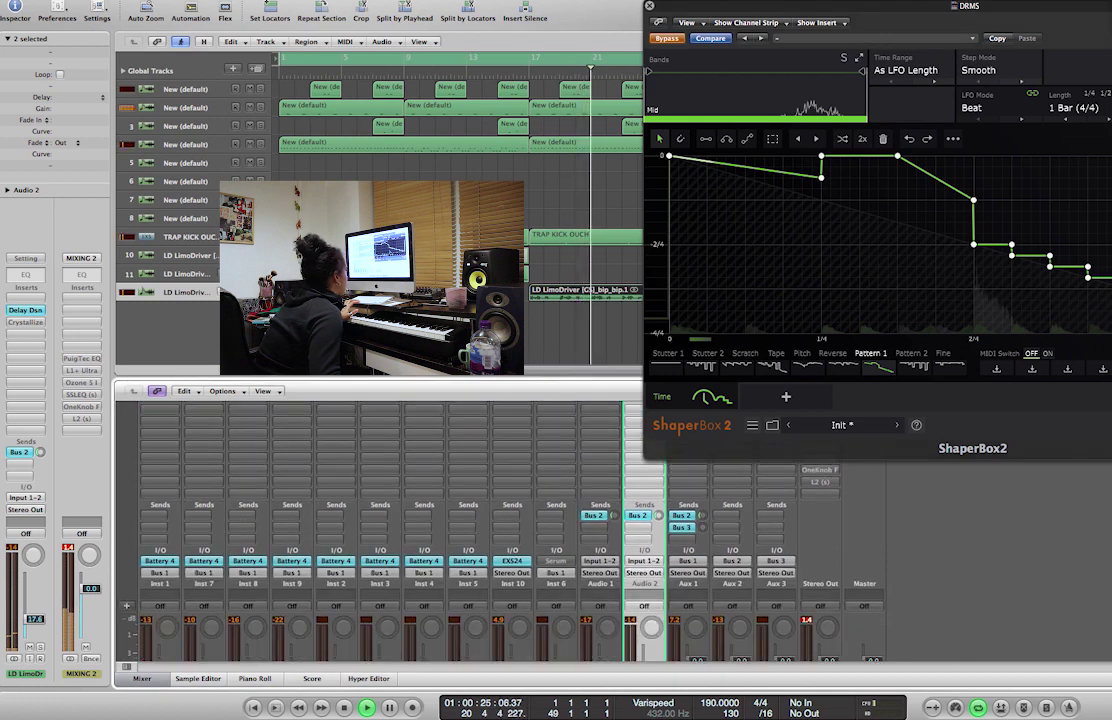
click(686, 509)
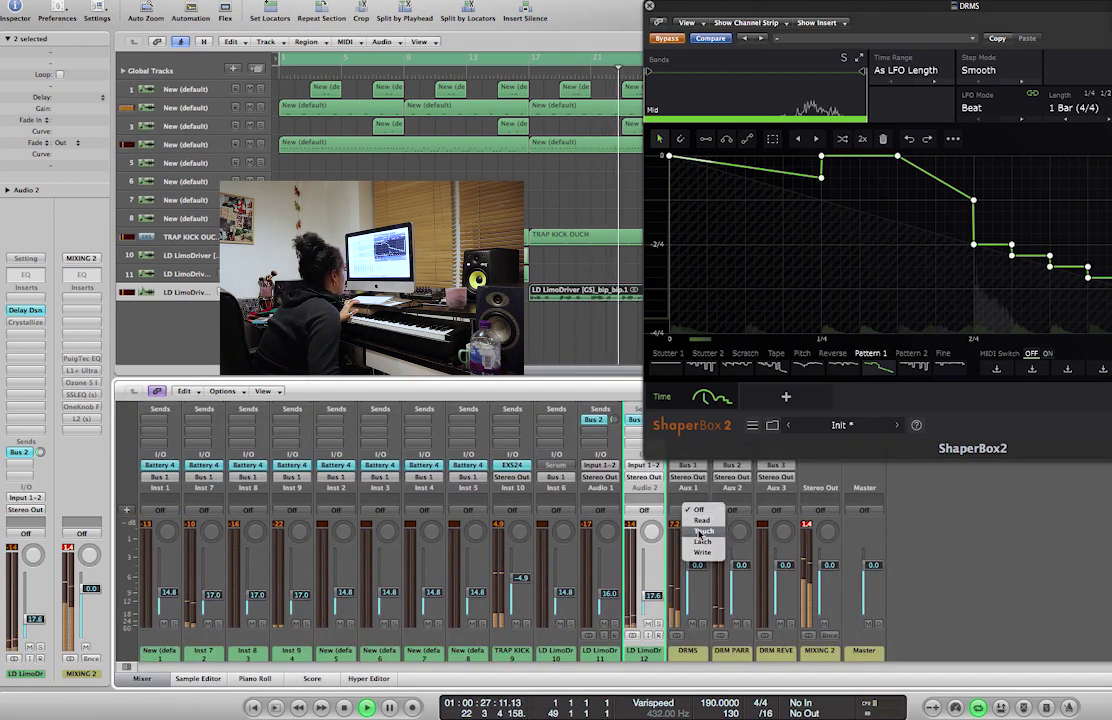
click(701, 532)
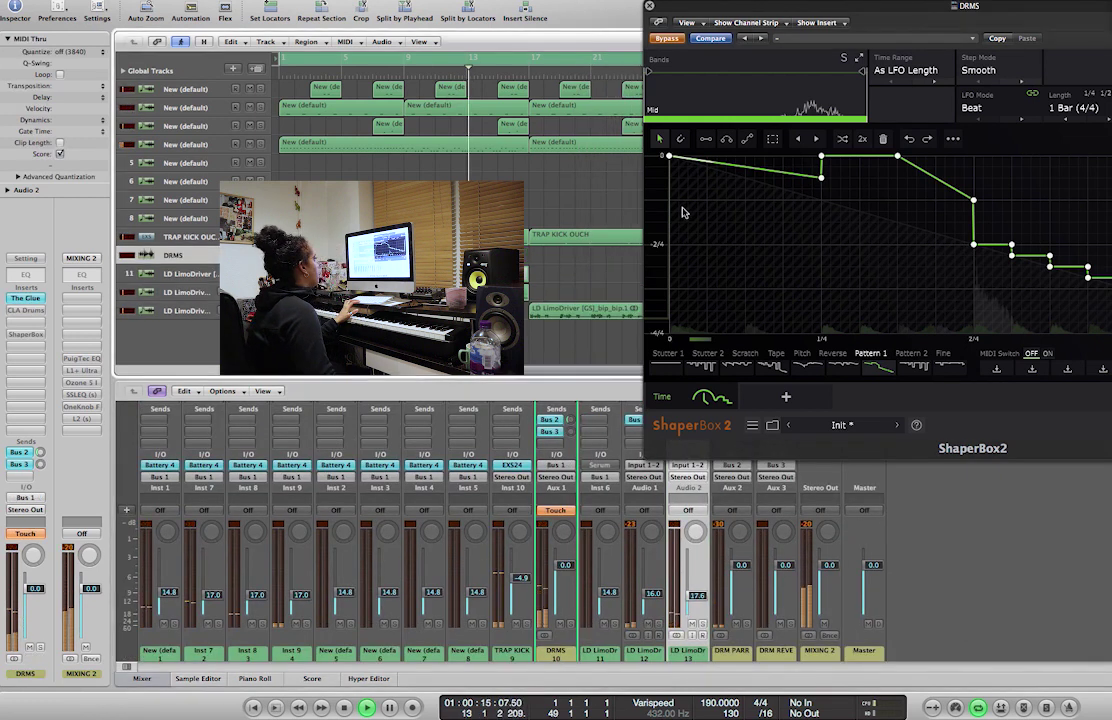
Record bypass automation on the DRMS bus by enabling ShaperBox2 leading into bar 17 and bypassing it again, and close its window.
click(666, 40)
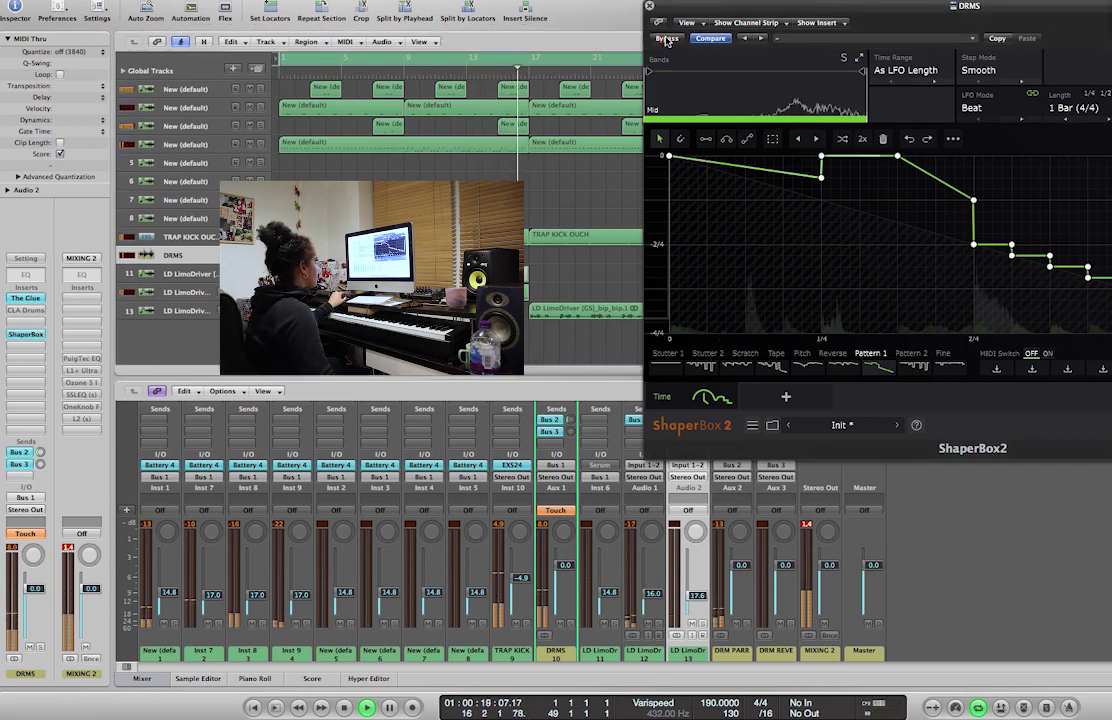
click(666, 40)
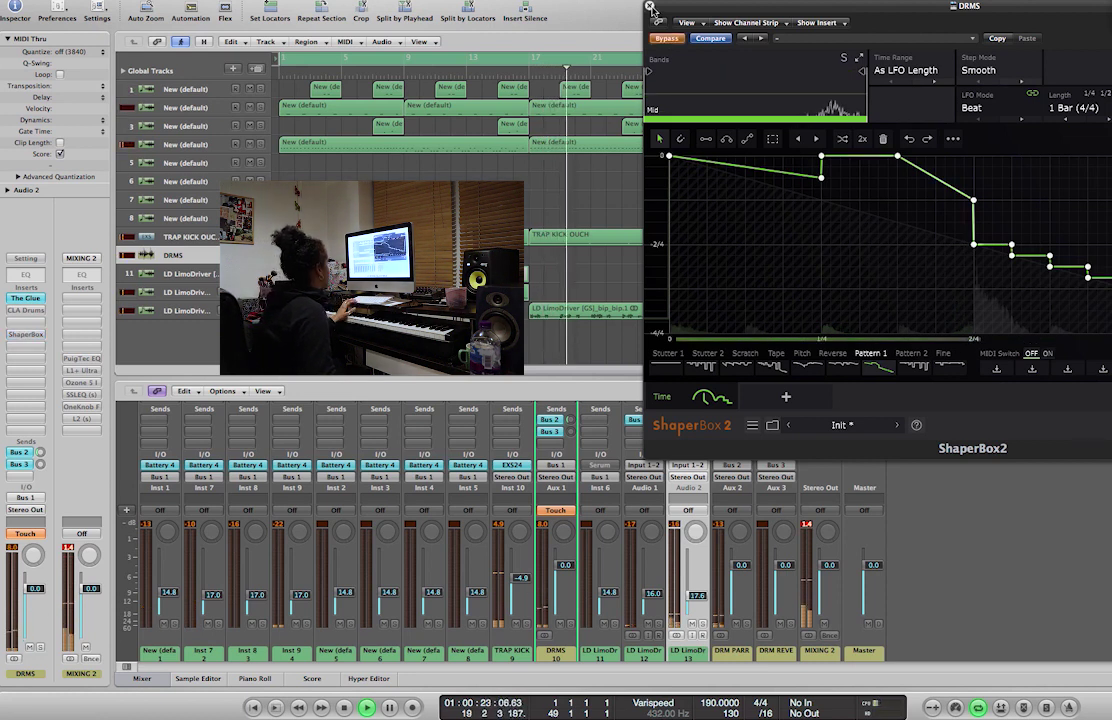
click(650, 7)
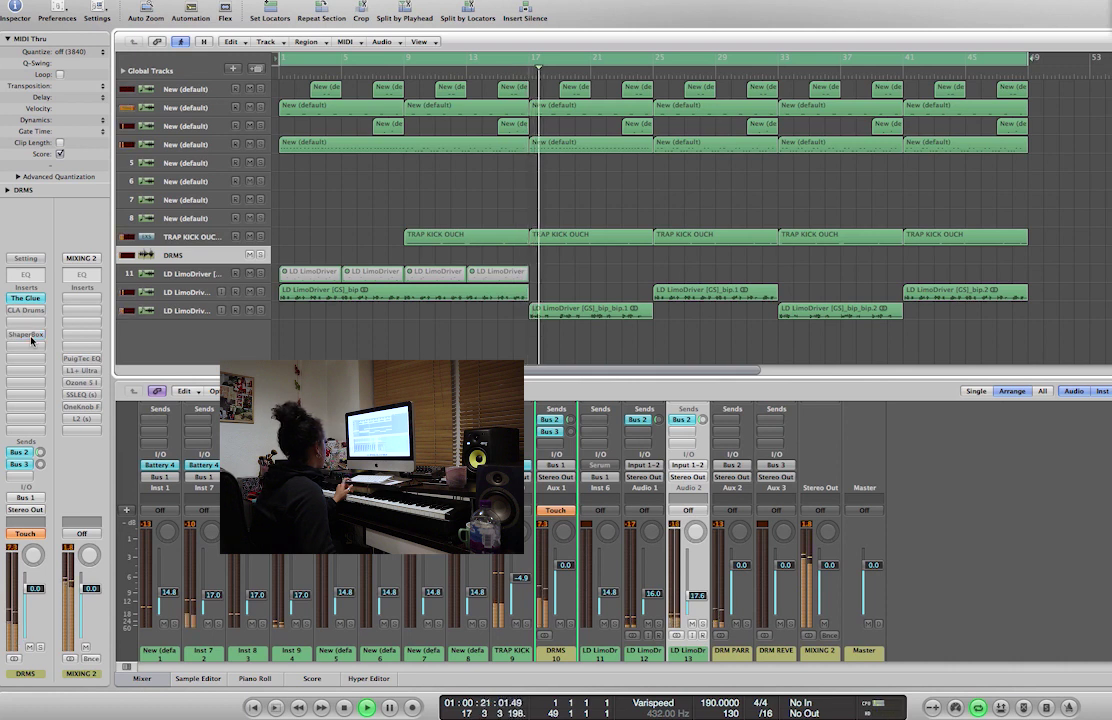
Set the DRMS bus automation mode to Read and align the end of its Insert #4 Bypass automation gap to bar 17.
click(30, 533)
click(40, 523)
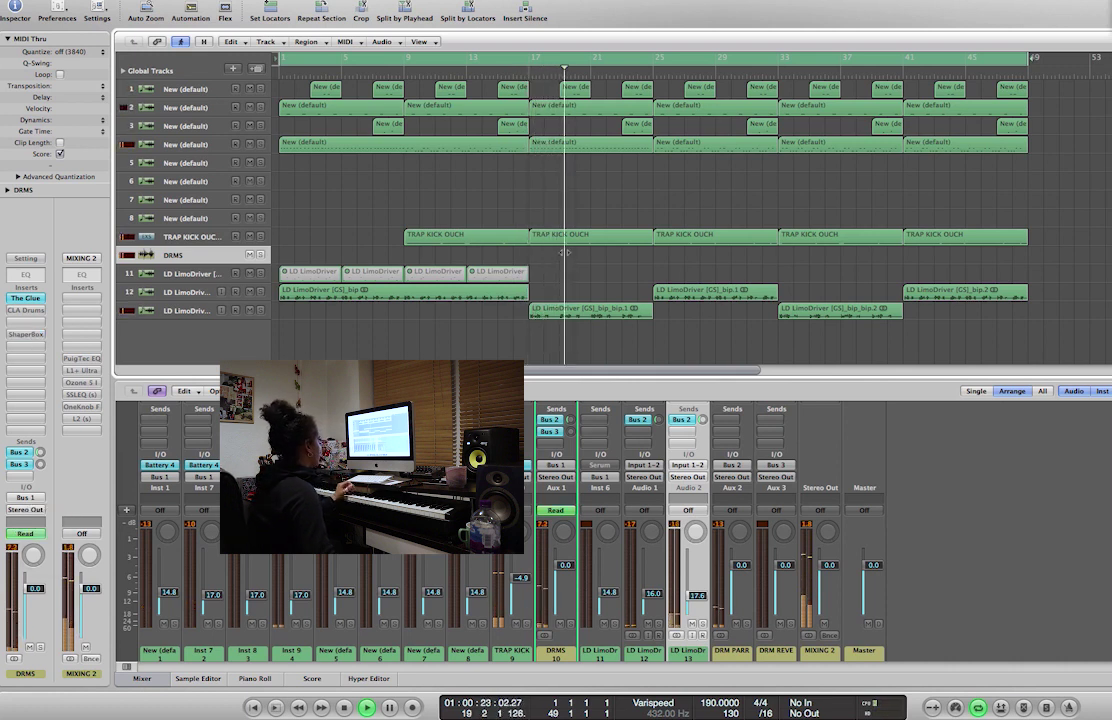
key(a)
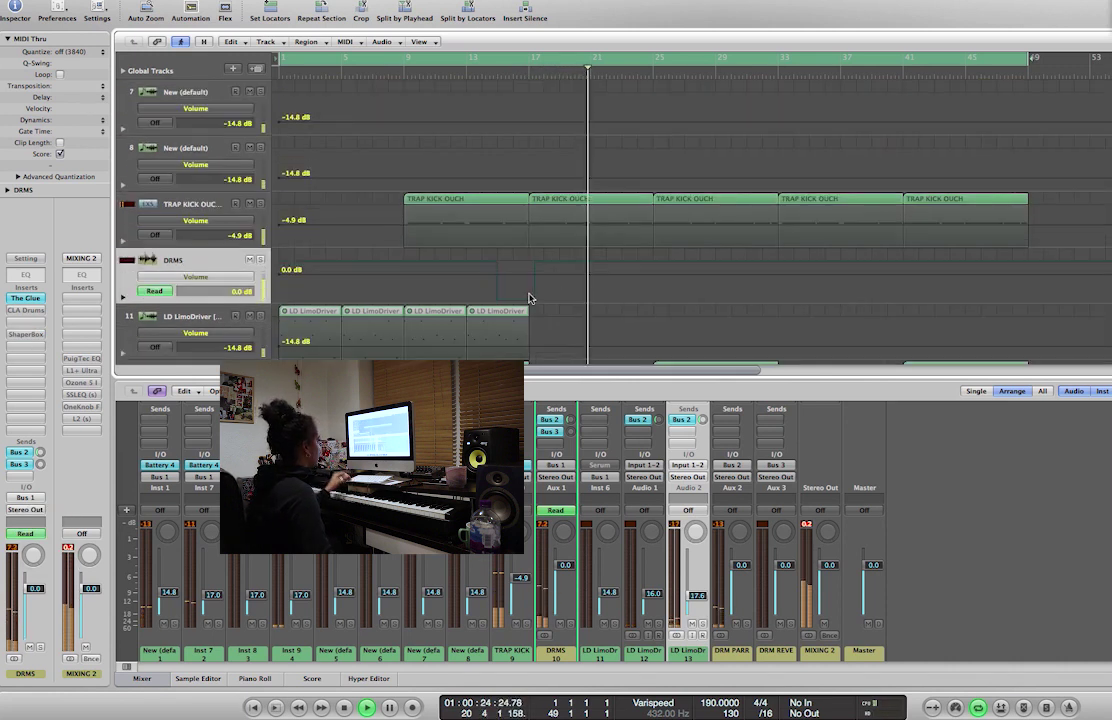
click(197, 279)
click(218, 306)
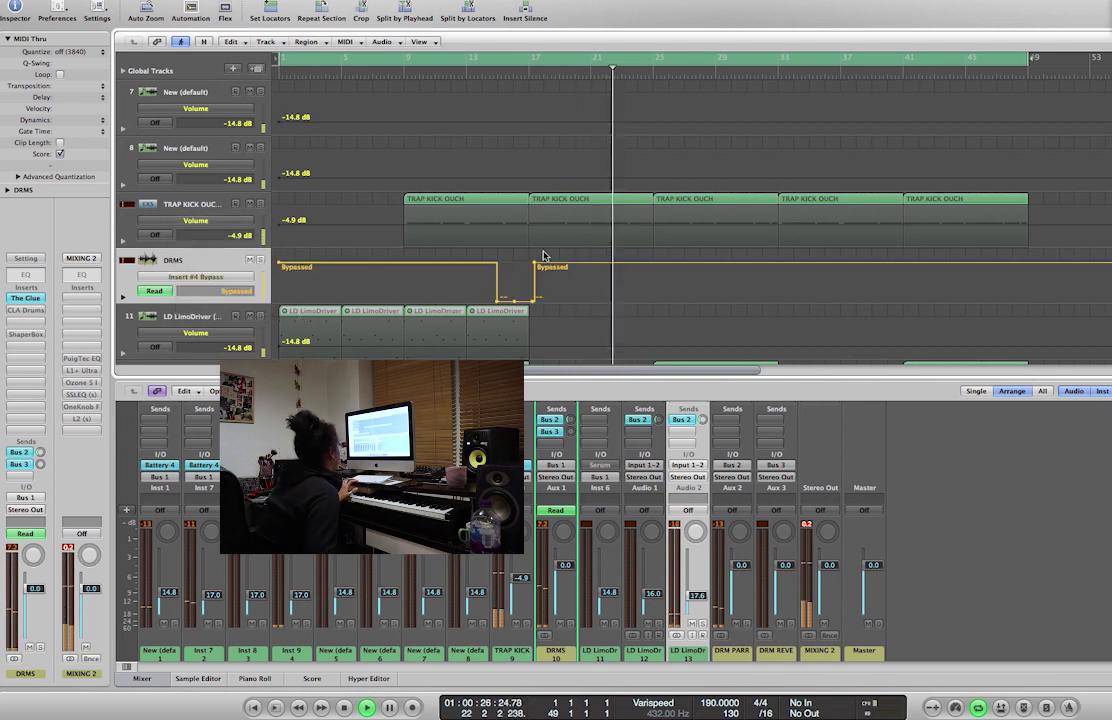
drag(534, 263, 529, 263)
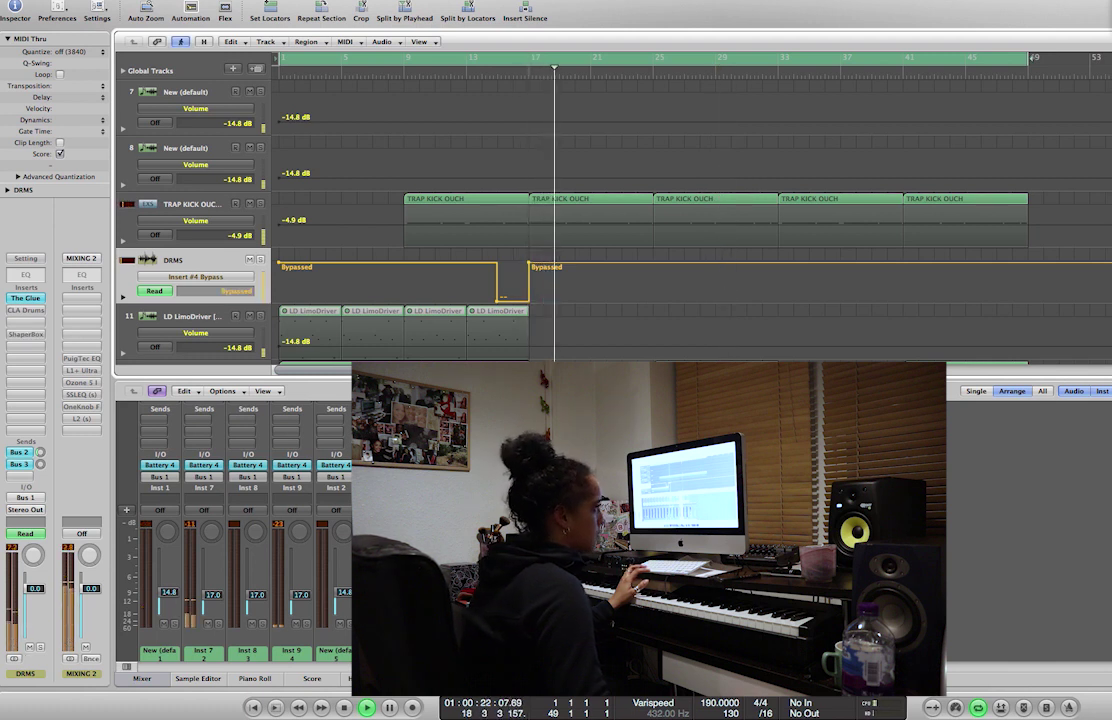
Shrink the track rows with automation hidden and reduce the mixer's height so the whole 48-bar arrangement has more room.
key(ctrl+Up)
key(ctrl+Up)
key(ctrl+Up)
key(ctrl+Up)
key(ctrl+Up)
key(ctrl+Up)
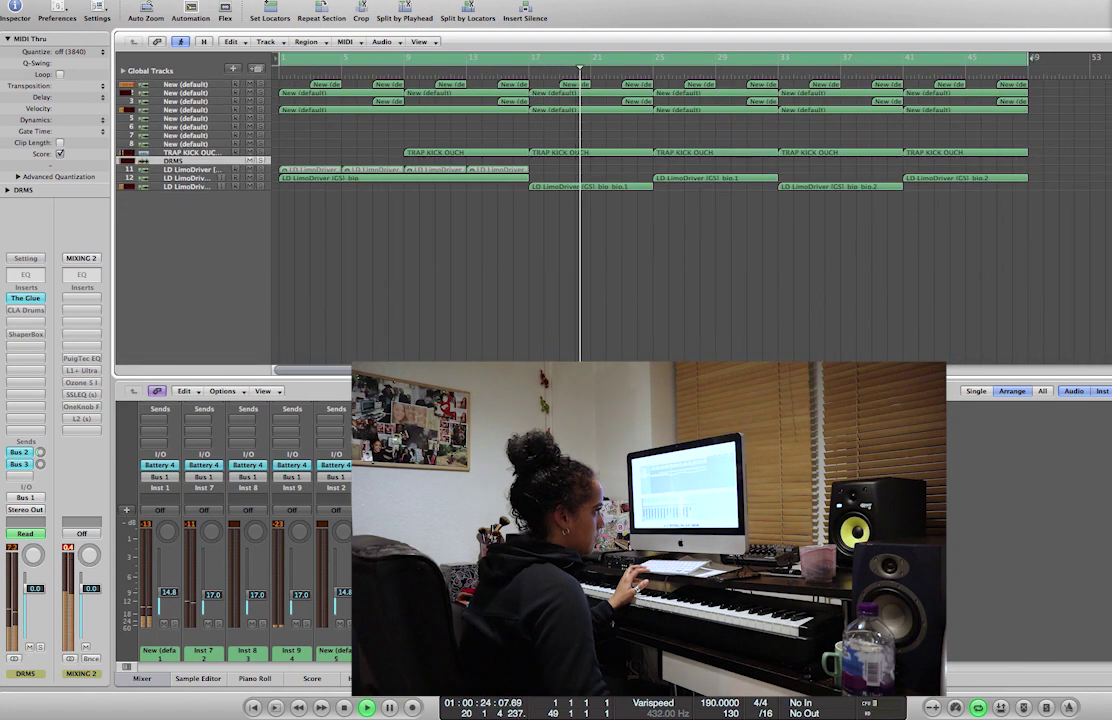
key(ctrl+Left)
key(ctrl+Right)
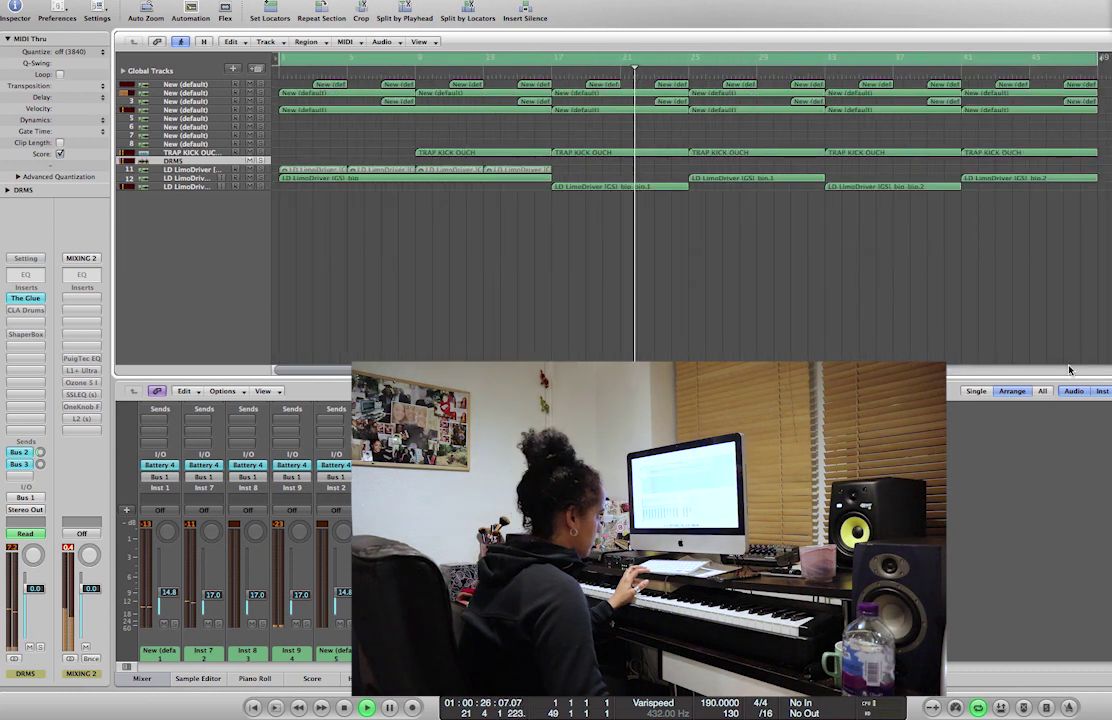
drag(648, 380, 648, 494)
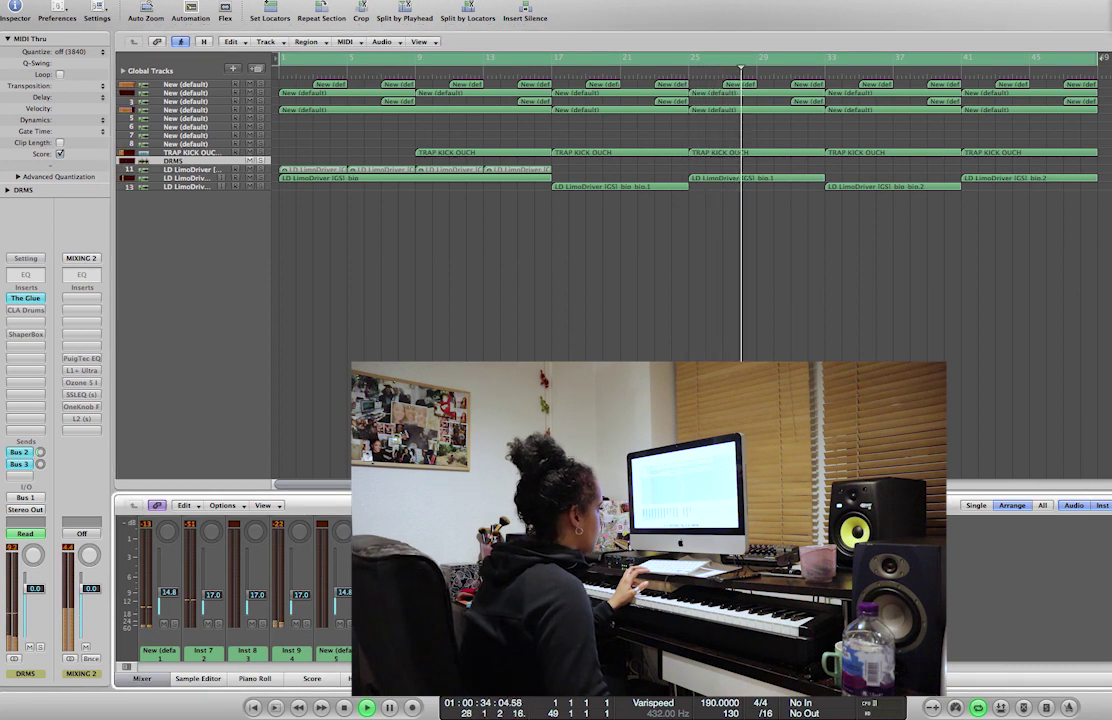
key(ctrl+Left)
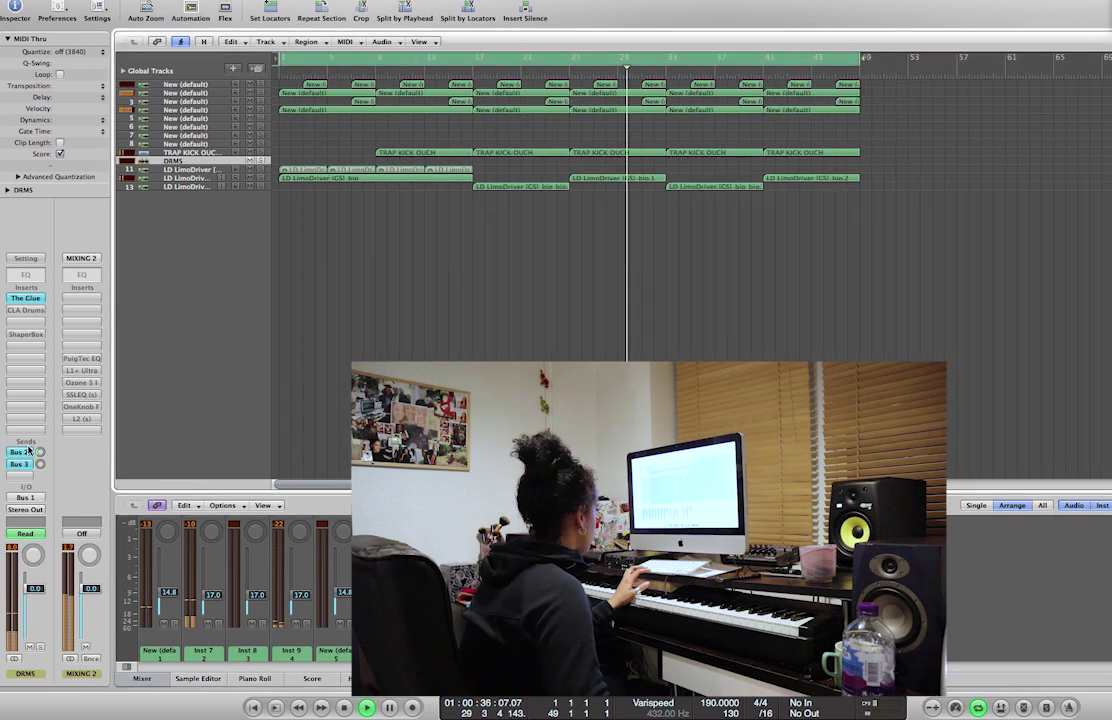